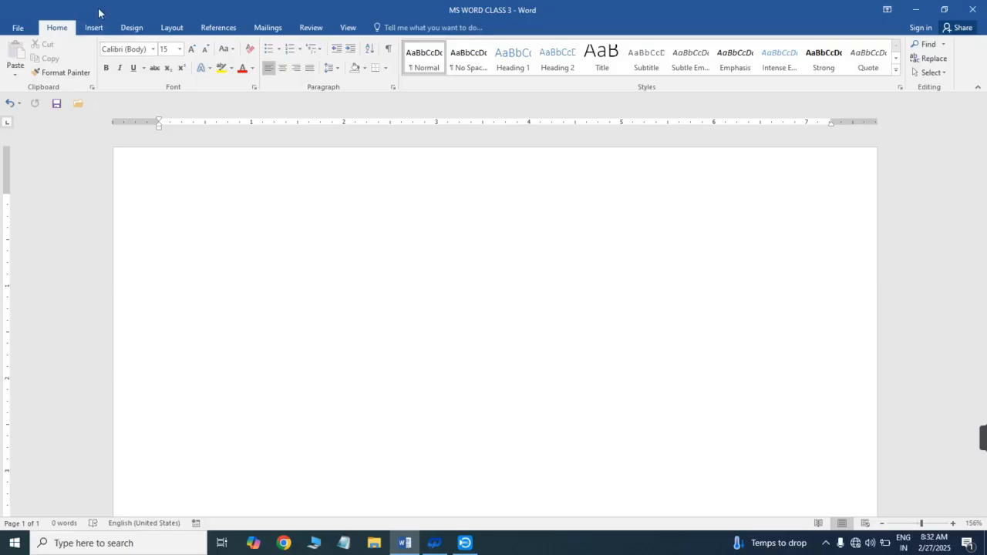
- Switch the ribbon to the Insert tab for the blank document
left_click(94, 28)
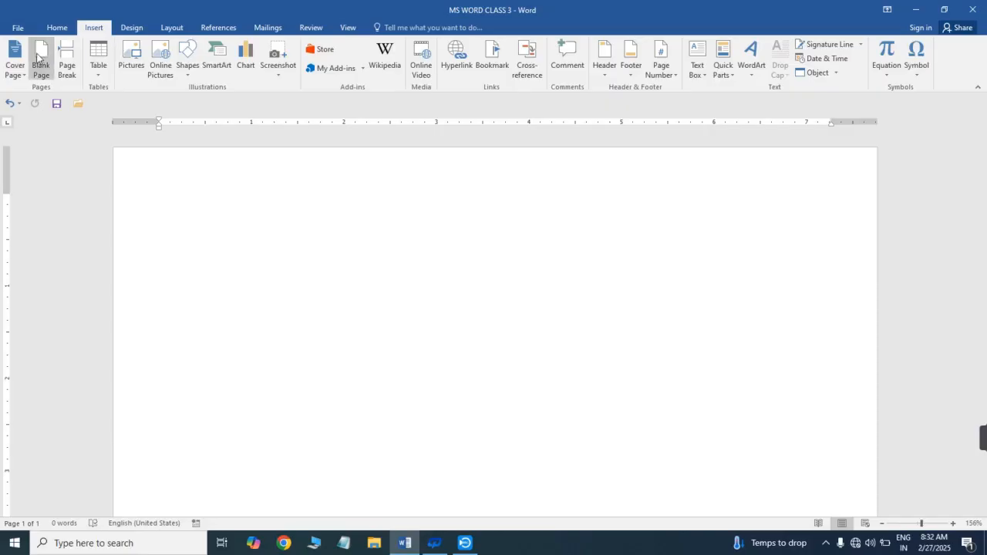
- Open the Cover Page gallery and scroll through the built-in designs, Austin to ViewMaster
left_click(16, 76)
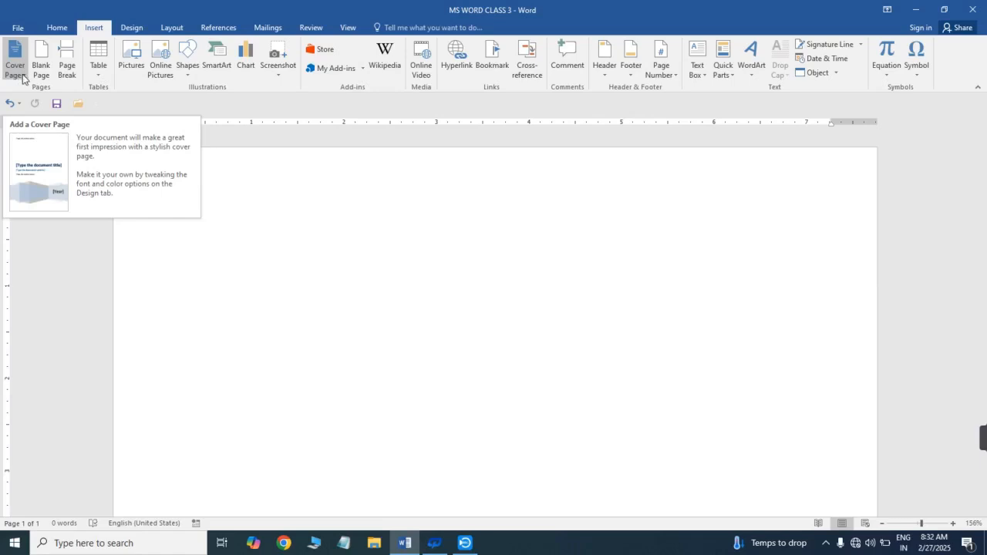
left_click(16, 69)
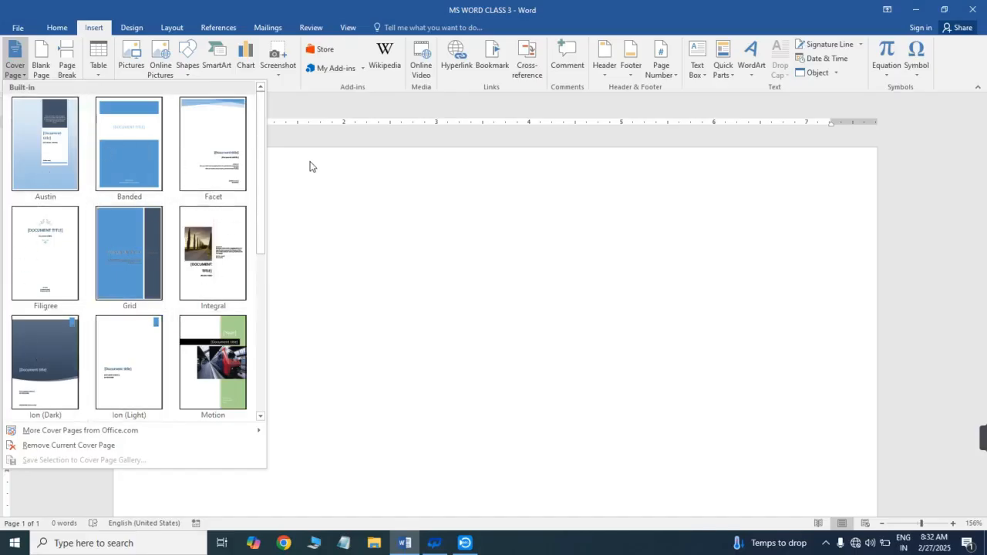
mouse_move(259, 194)
left_mouse_down()
mouse_move(262, 348)
mouse_move(266, 190)
left_mouse_up()
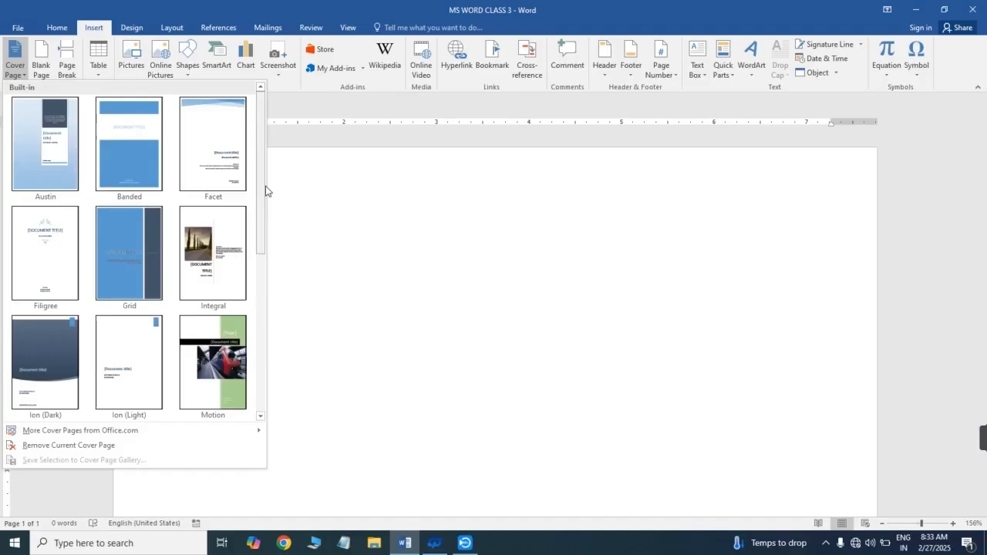
- Insert the Integral cover page and replace its abstract with 'JKJSF HKSKJKH HKJSKHKHSF SHSHHKHSF'
left_click(218, 254)
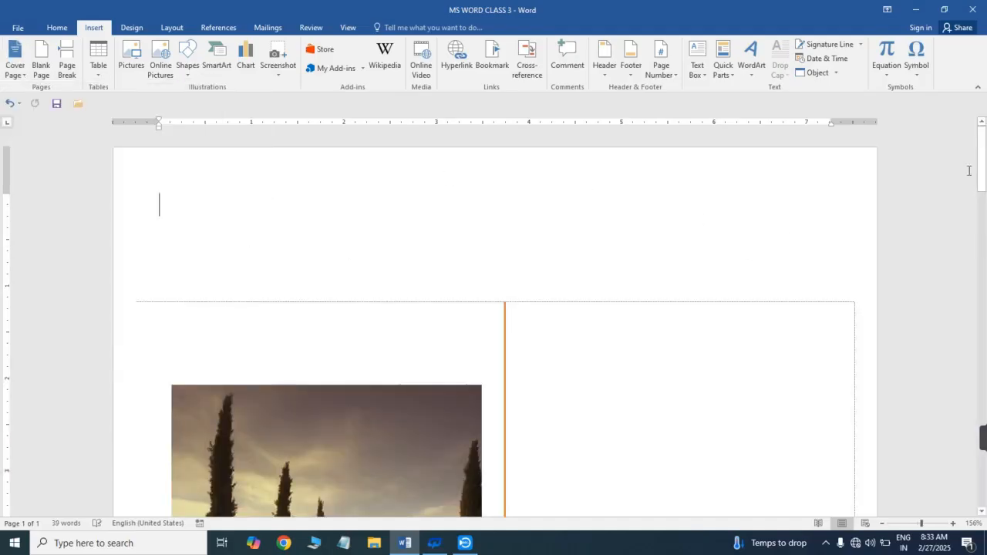
left_click_drag(986, 166, 985, 229)
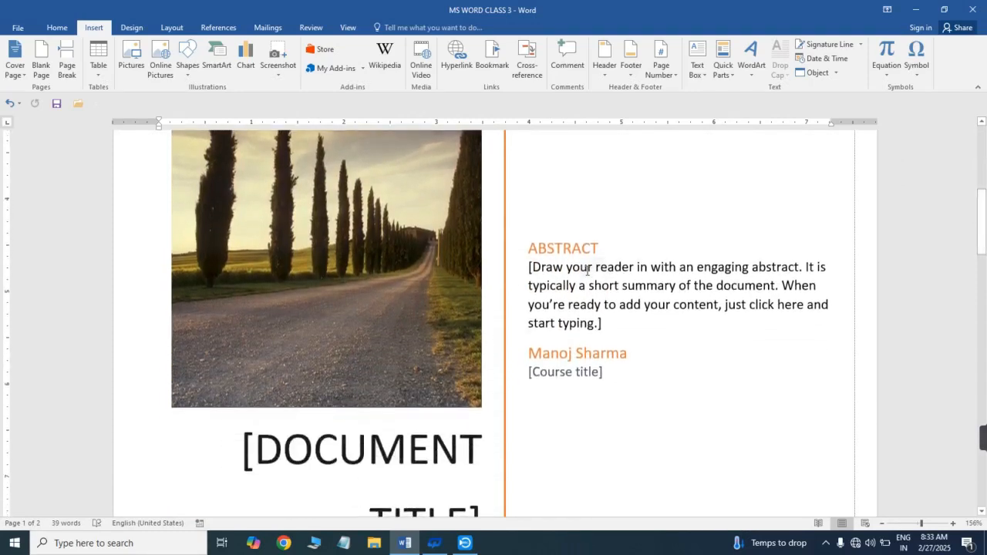
left_click(587, 272)
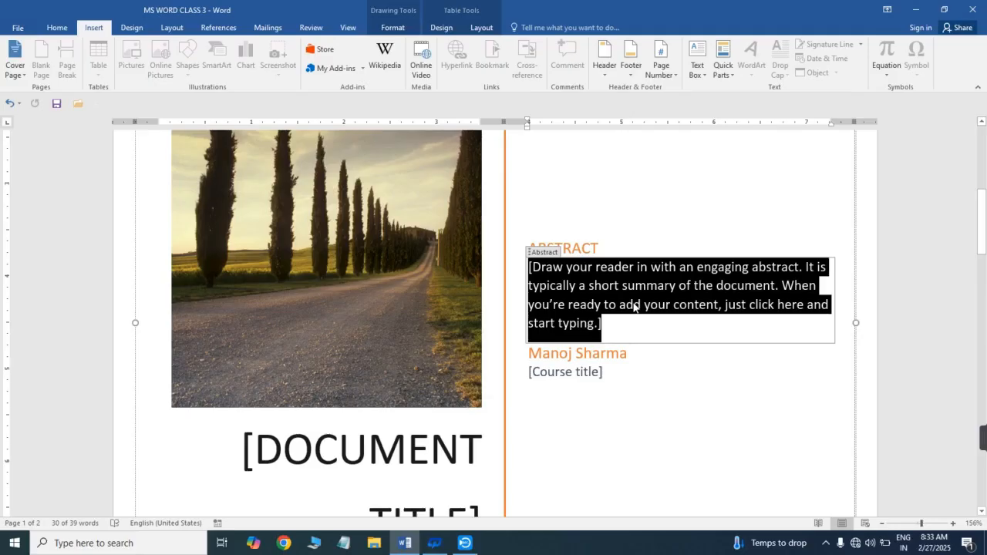
key("Delete")
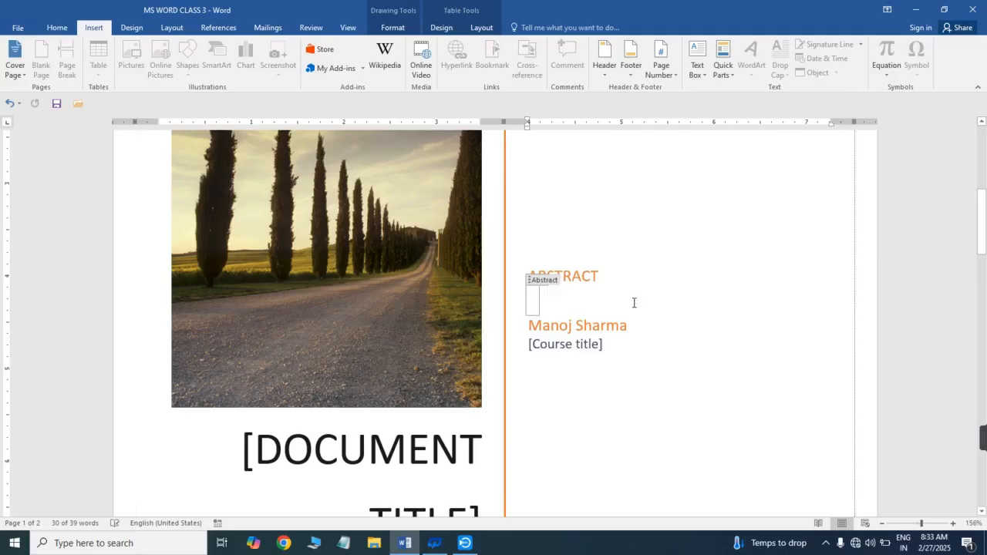
type("JKJSF")
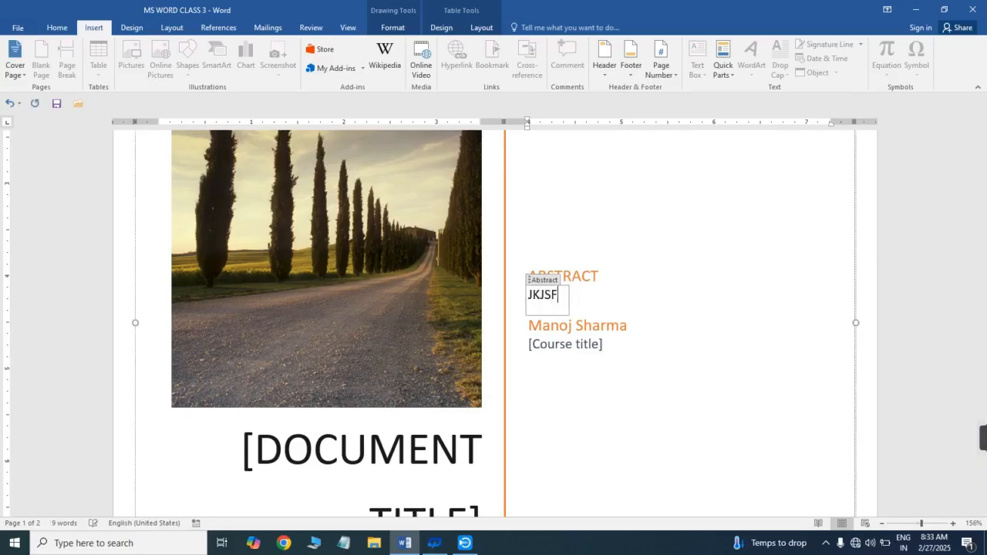
type(" HKSKJKH HKJSK")
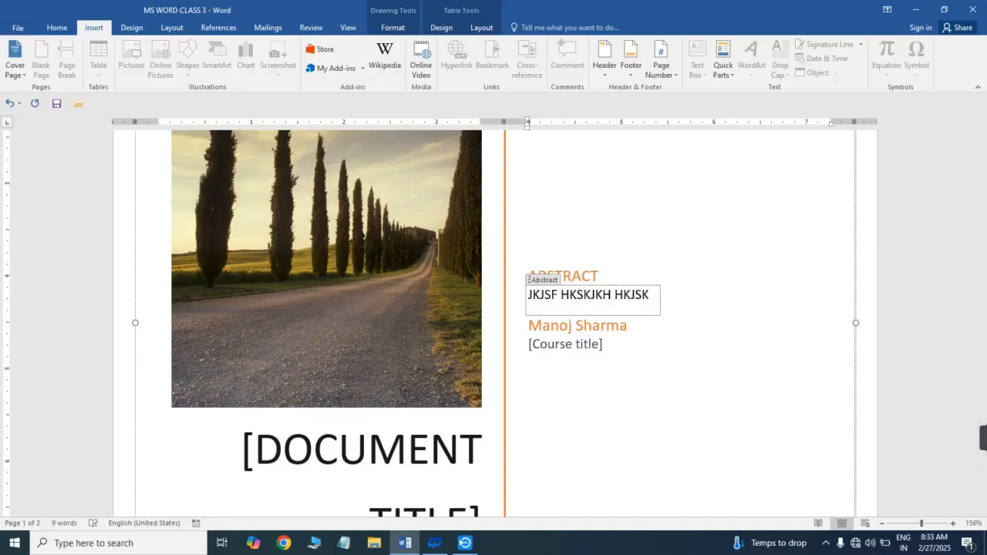
type("HKHSF SHSHHKHSF")
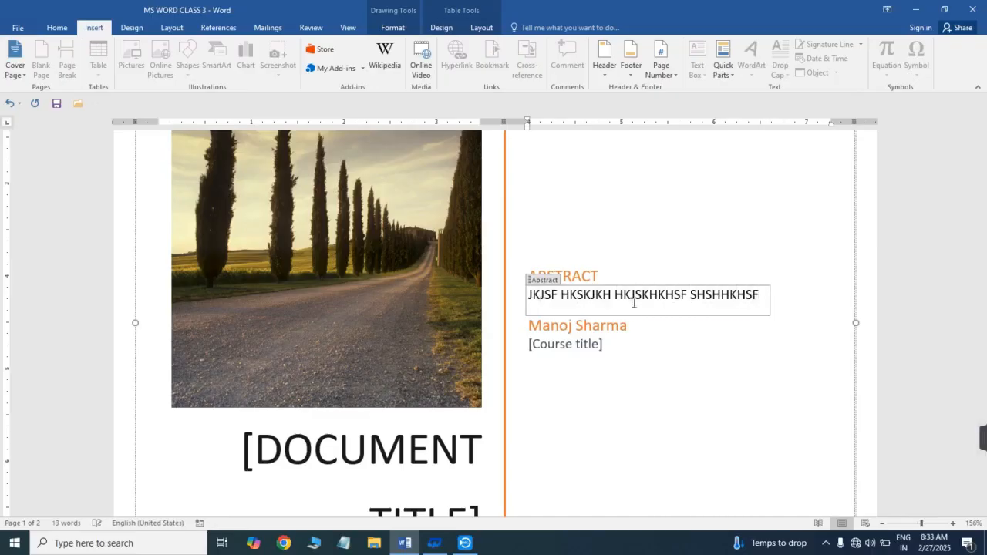
- Select the author, course title and document title placeholders in turn, leaving them unchanged
triple_click(570, 327)
triple_click(607, 327)
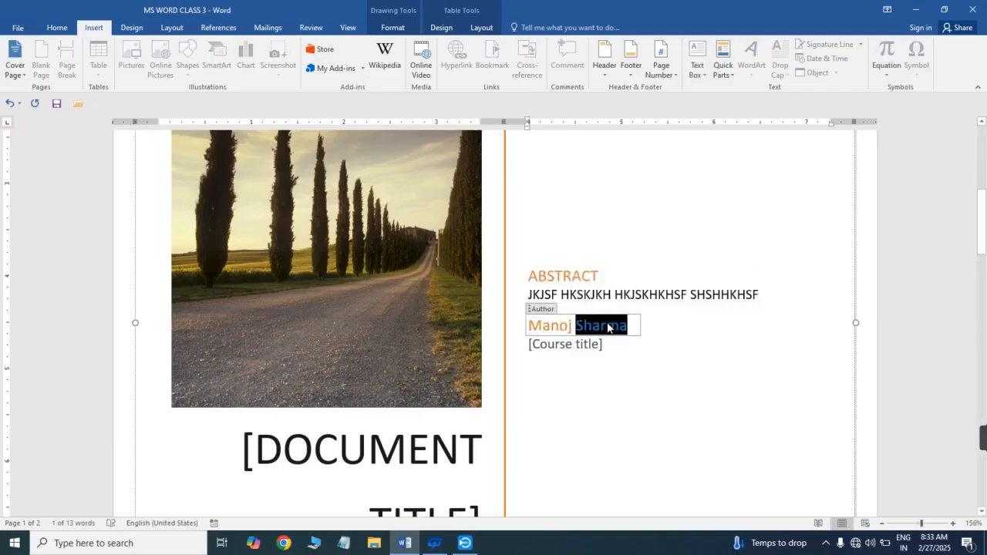
left_click(555, 345)
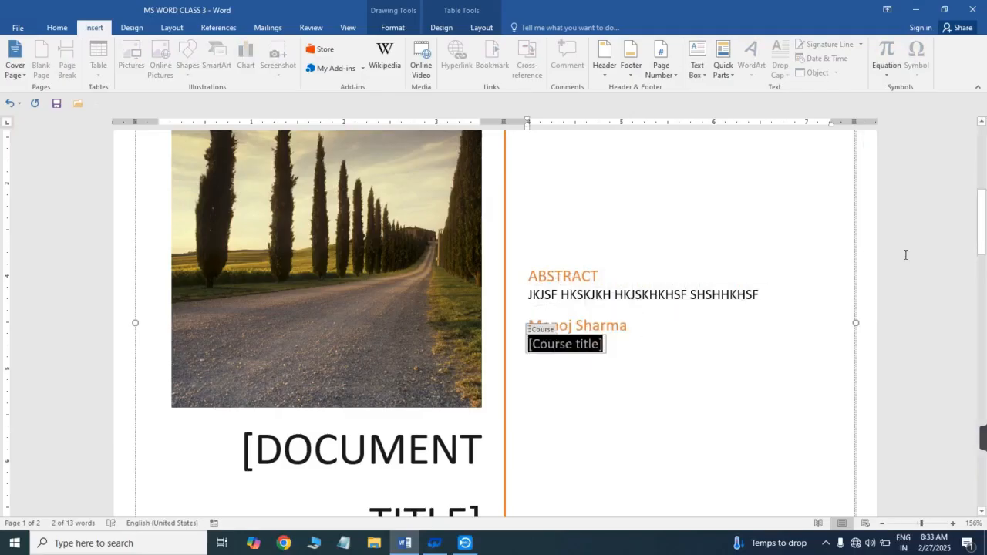
left_click_drag(982, 224, 982, 258)
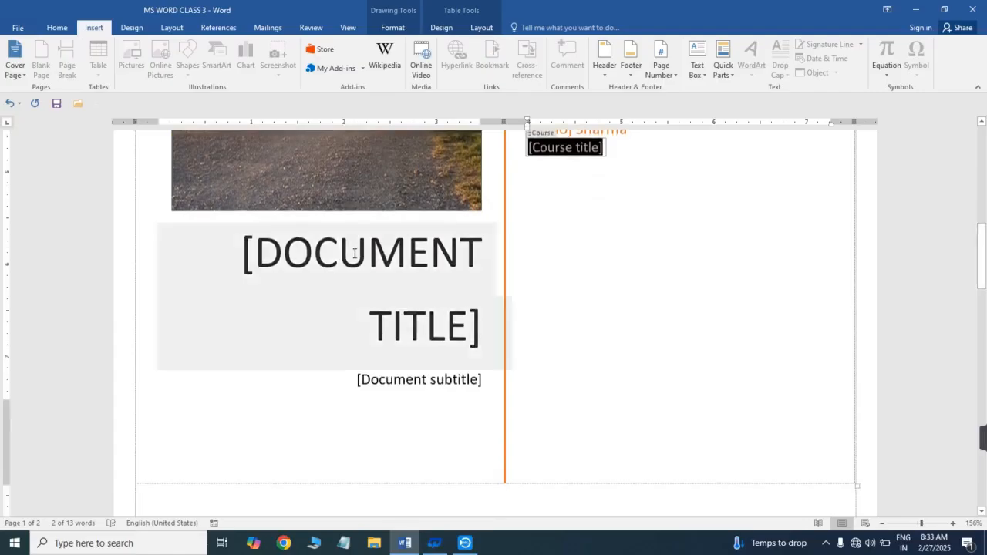
left_click(354, 253)
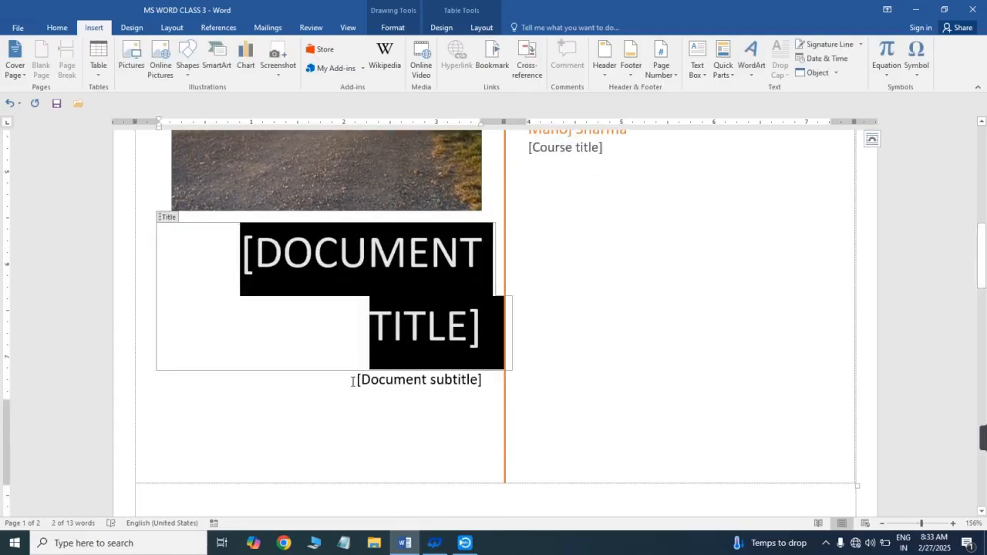
left_click_drag(981, 266, 982, 158)
left_click_drag(983, 158, 985, 229)
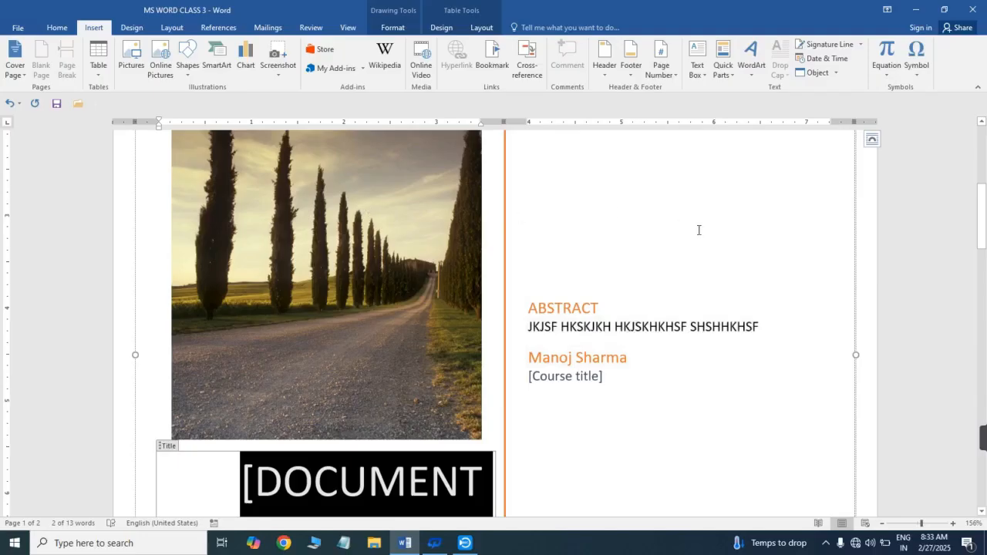
- Deselect the title, then open, close and reopen the Cover Page gallery
left_click(546, 238)
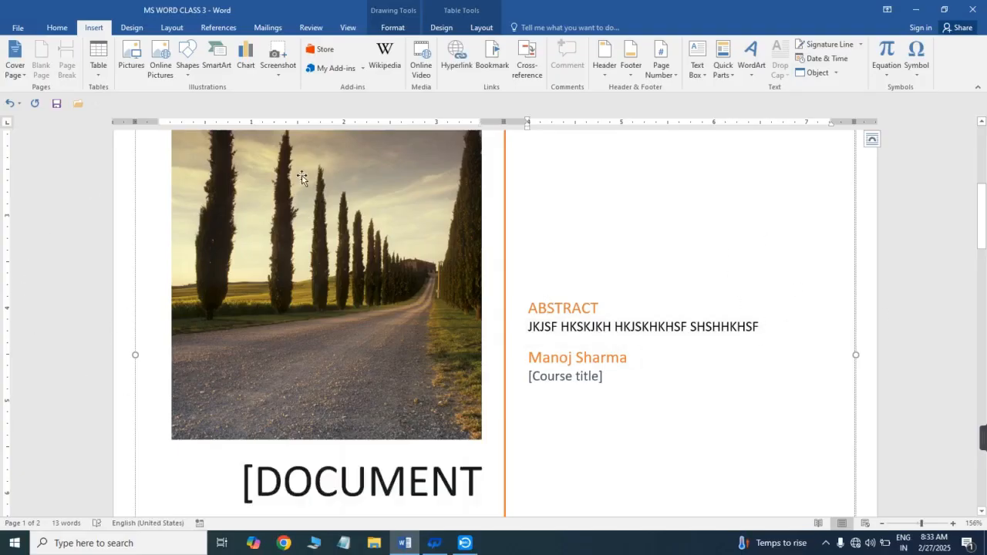
left_click(21, 75)
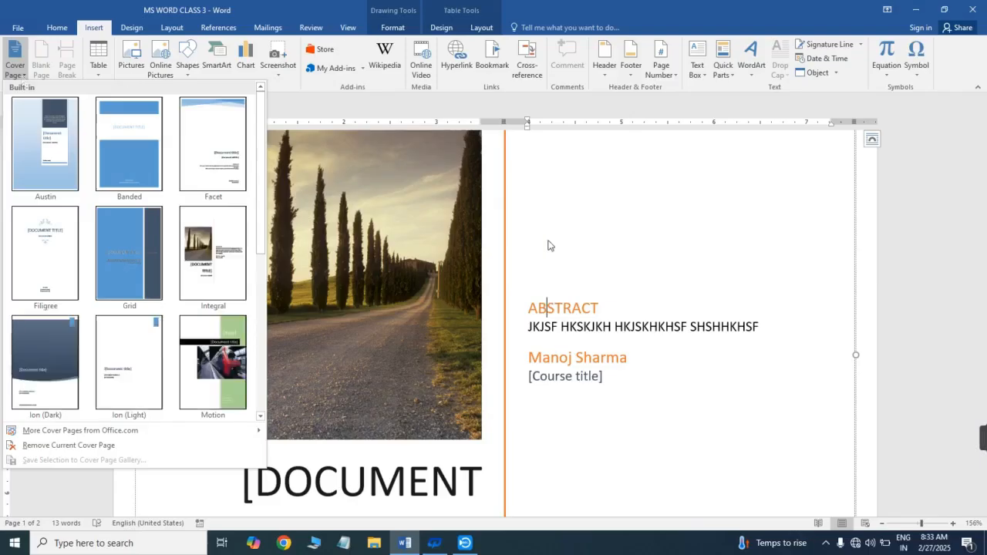
left_click(646, 241)
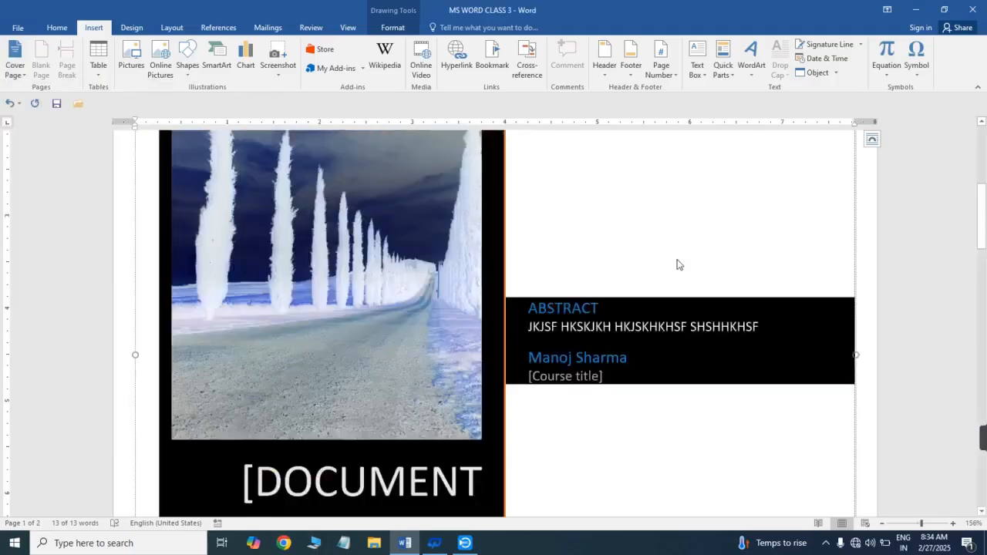
left_click(16, 70)
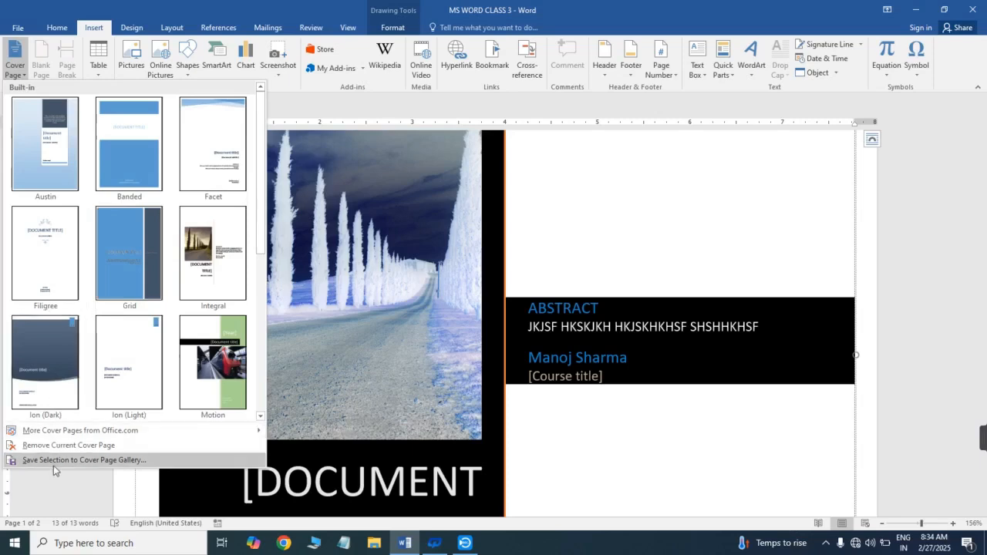
- Save the selected cover page to the Cover Pages gallery as a building block named after the author
left_click(125, 461)
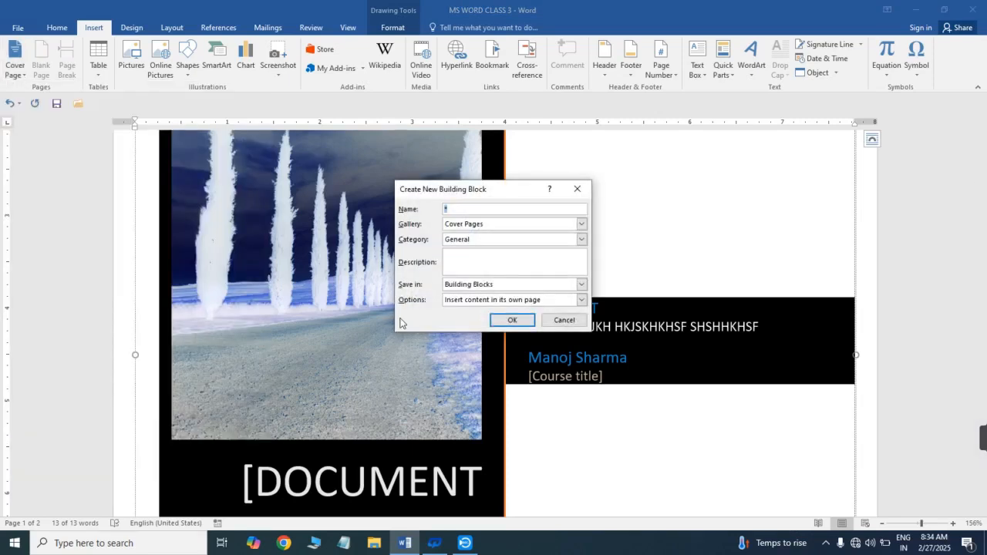
type("MANOJ SHARMA")
key("Return")
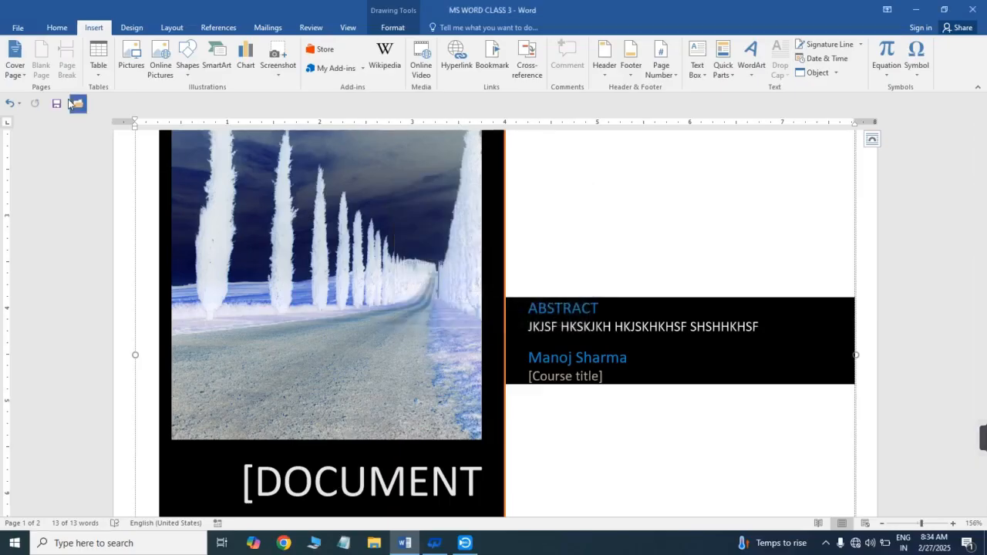
- Confirm the custom design under General in the gallery, then select the whole cover page and reopen the gallery
left_click(15, 62)
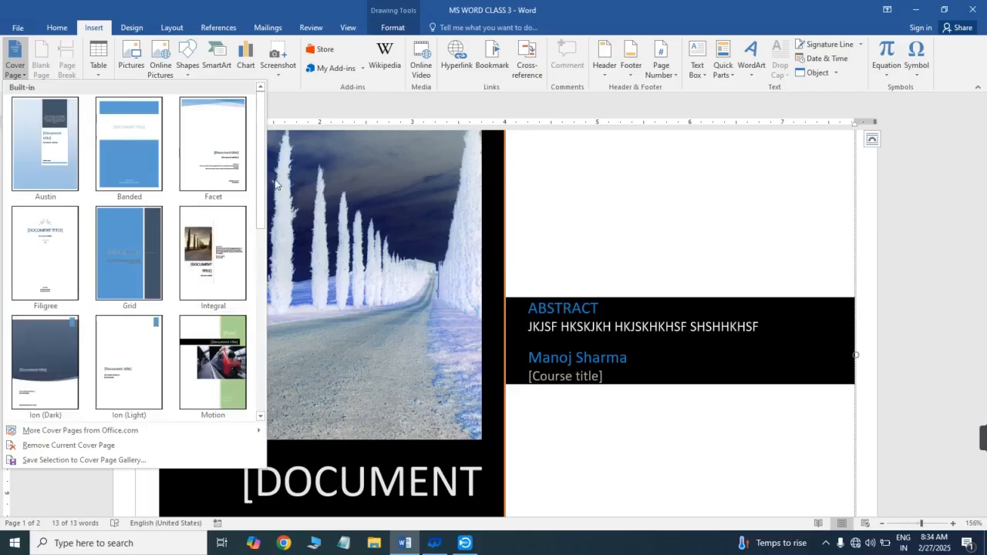
left_click_drag(259, 193, 269, 408)
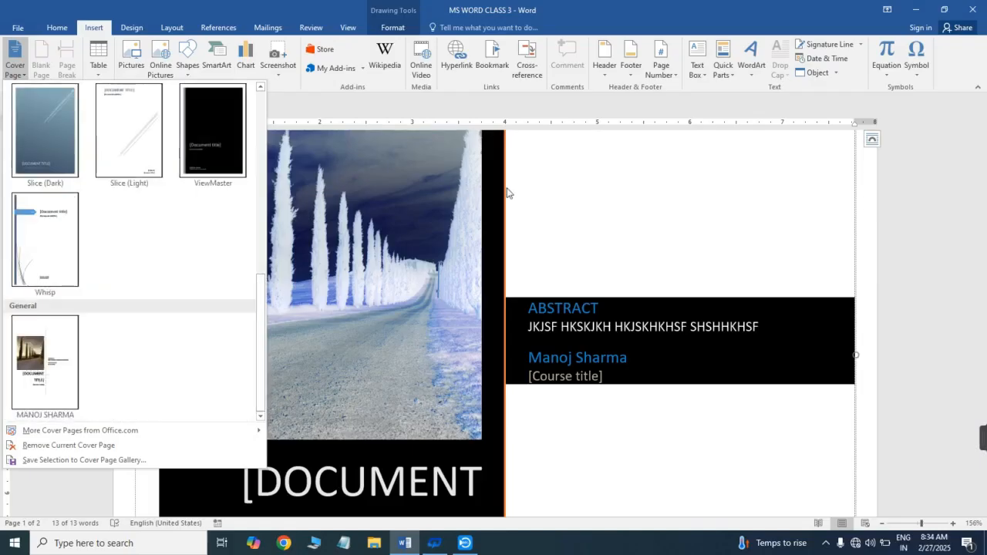
left_click(549, 199)
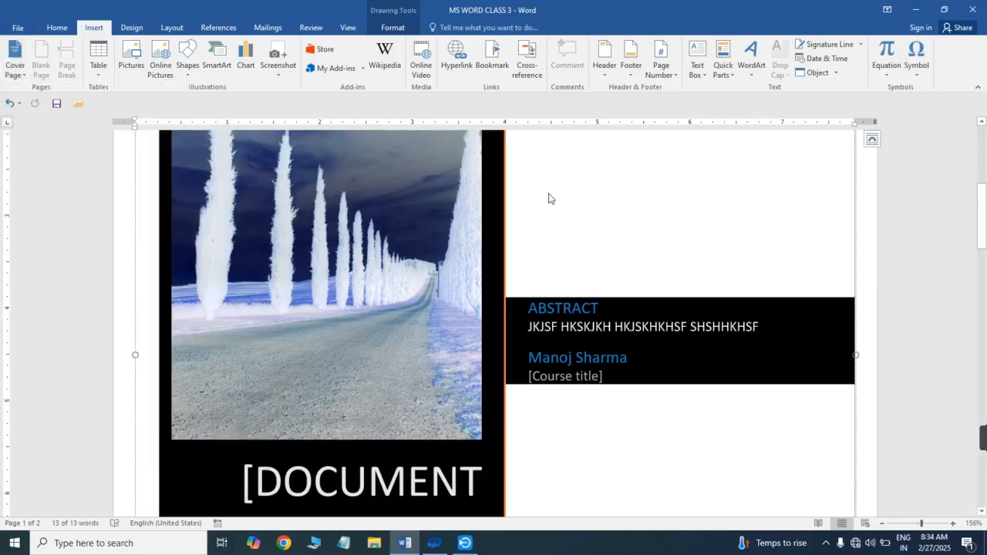
left_click(549, 193)
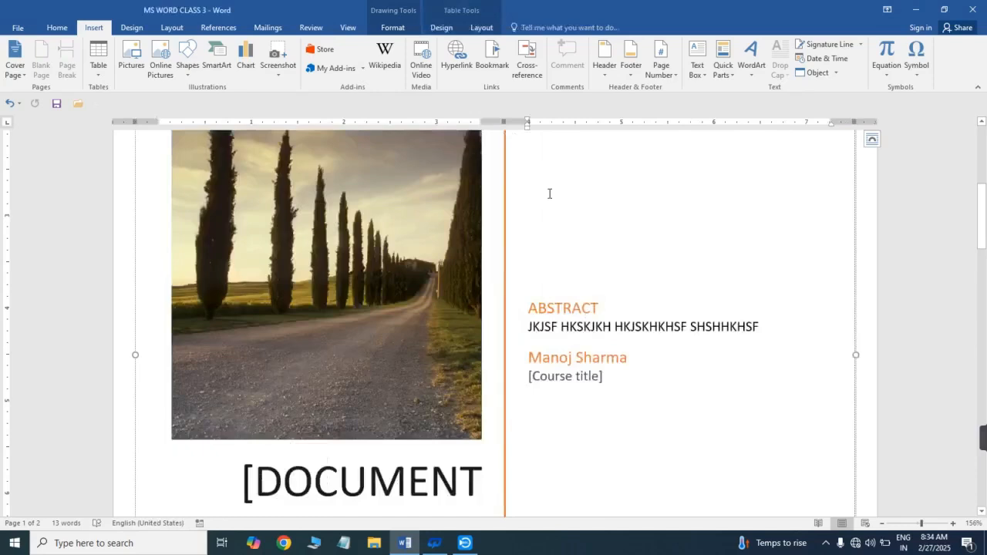
key("ctrl+a")
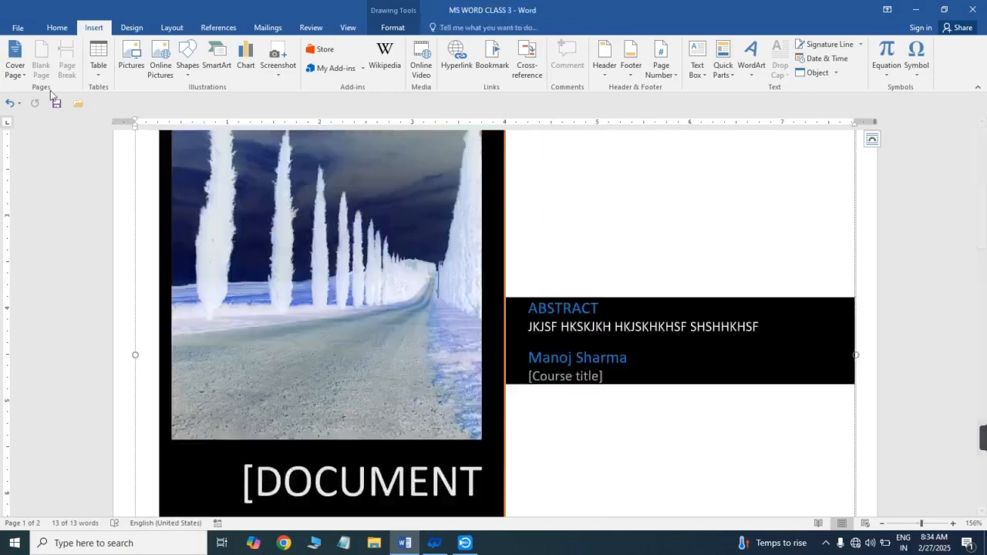
left_click(23, 74)
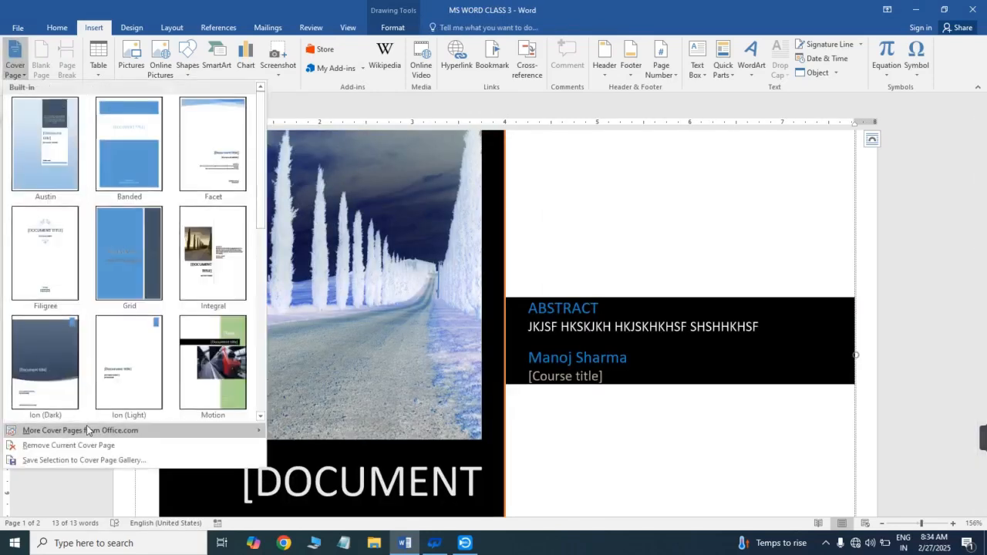
- Remove the cover page and enter =RAND(3,1) to generate three sample paragraphs
left_click(81, 447)
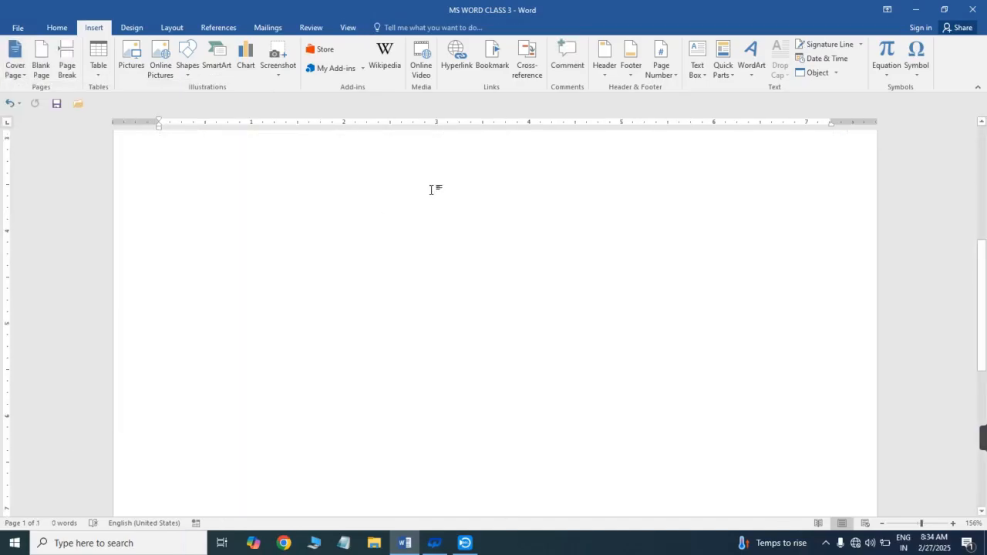
left_click_drag(985, 247, 986, 125)
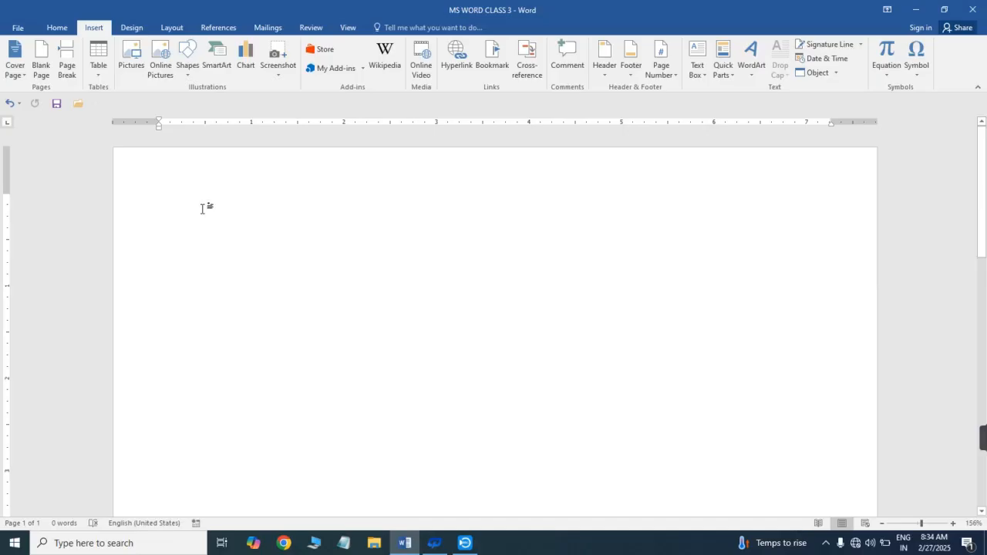
type("=RAN")
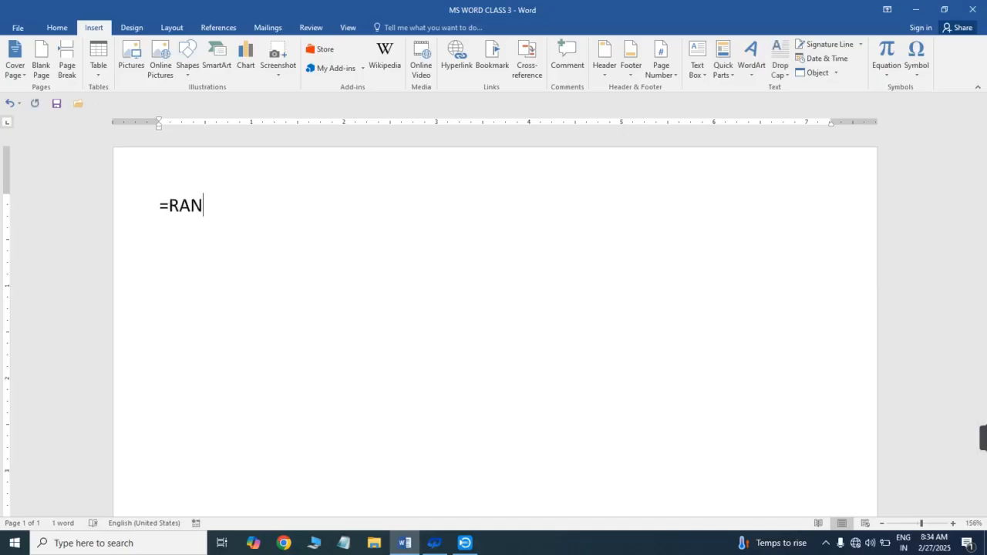
type("D(3,1)")
key("Return")
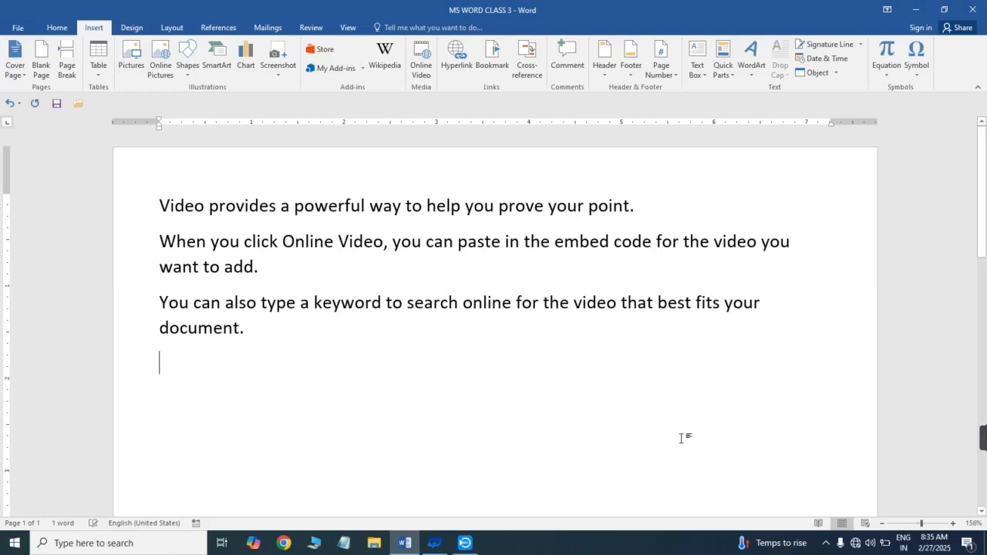
- Add a blank second page after the text and zoom out to see both pages
left_click(42, 60)
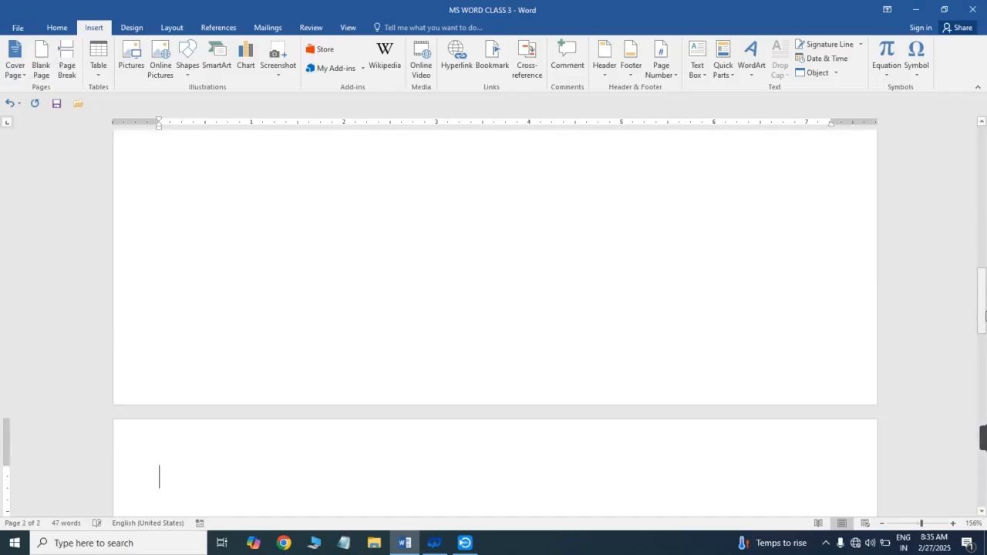
left_click_drag(983, 315, 983, 318)
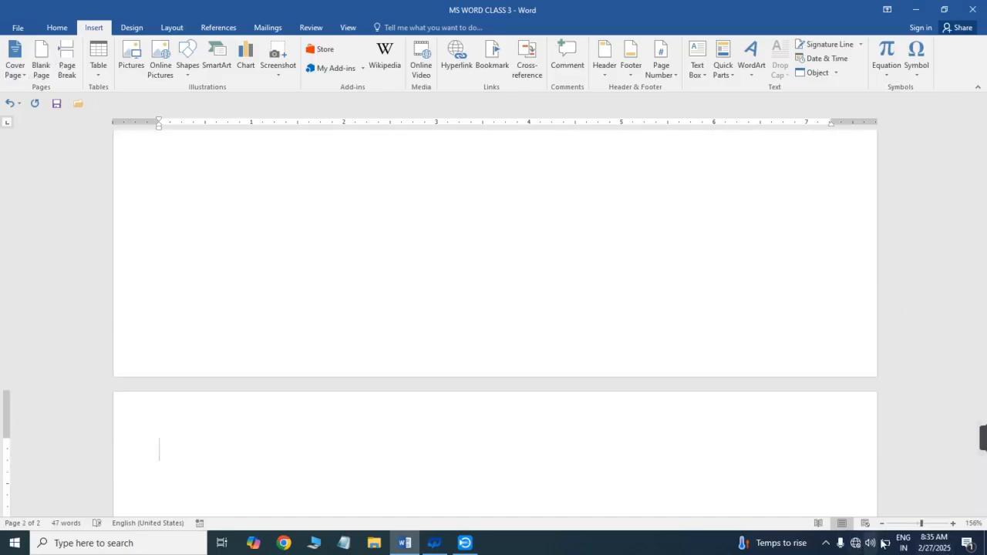
mouse_move(921, 525)
left_mouse_down()
mouse_move(904, 528)
mouse_move(914, 528)
left_mouse_up()
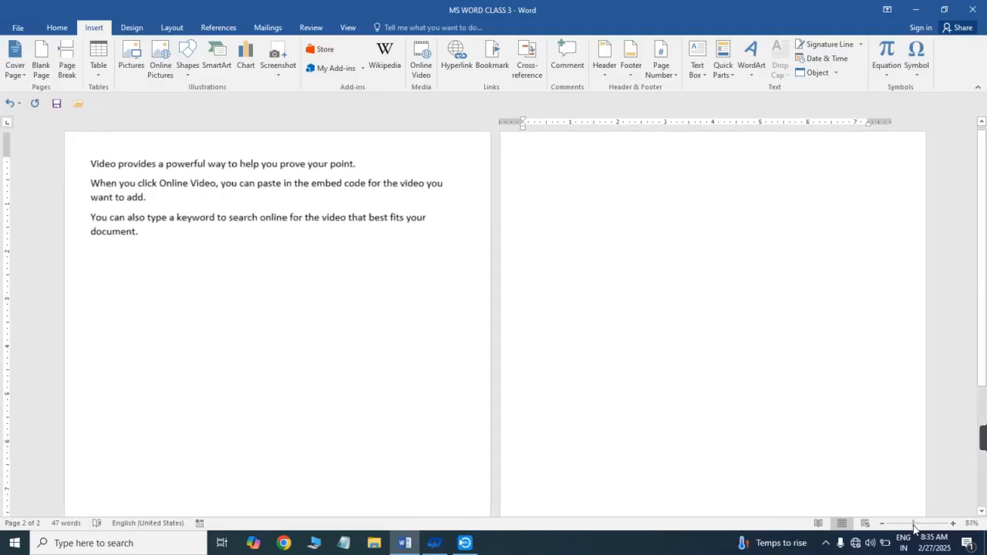
left_click(388, 381)
key("ctrl+a")
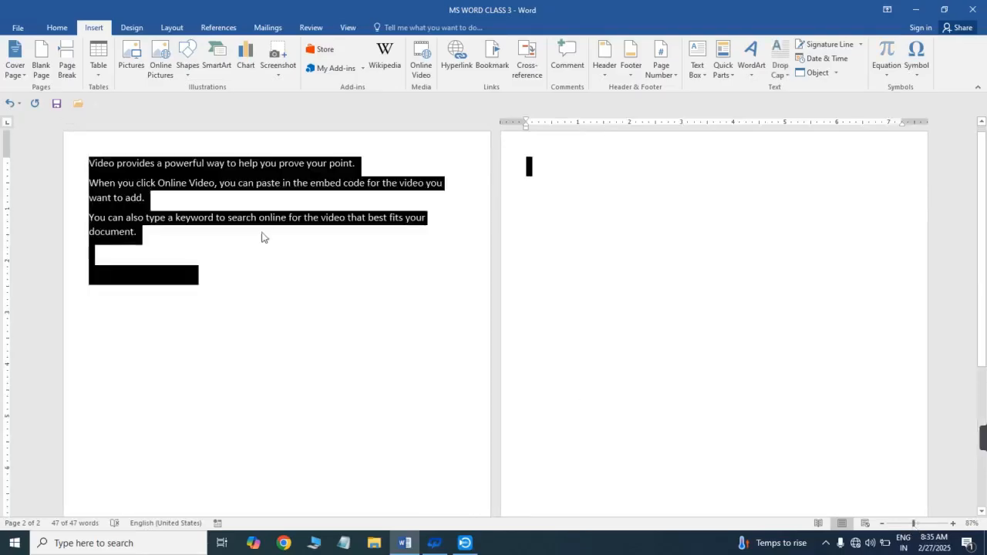
left_click(305, 275)
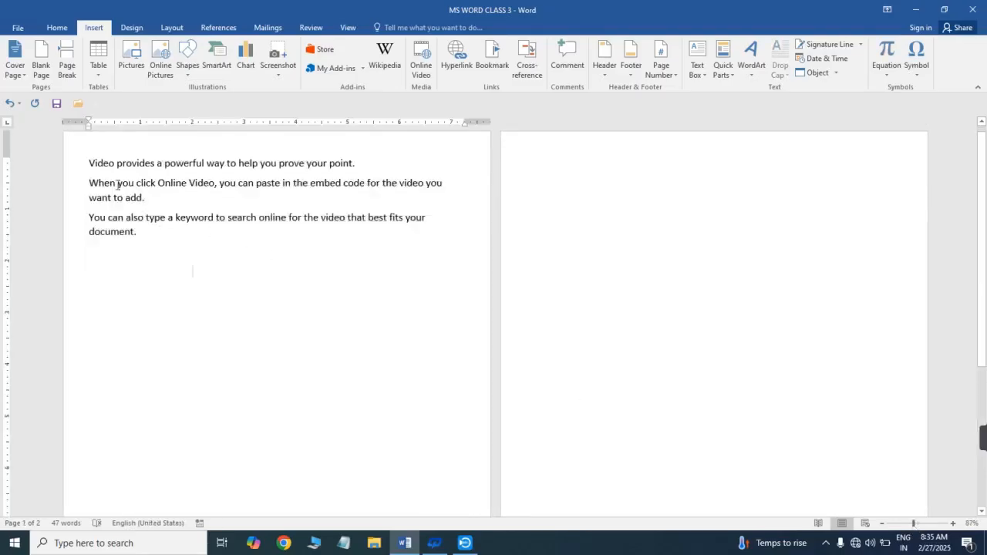
- Enlarge the three sample paragraphs to 22 pt font size
left_click_drag(88, 163, 142, 234)
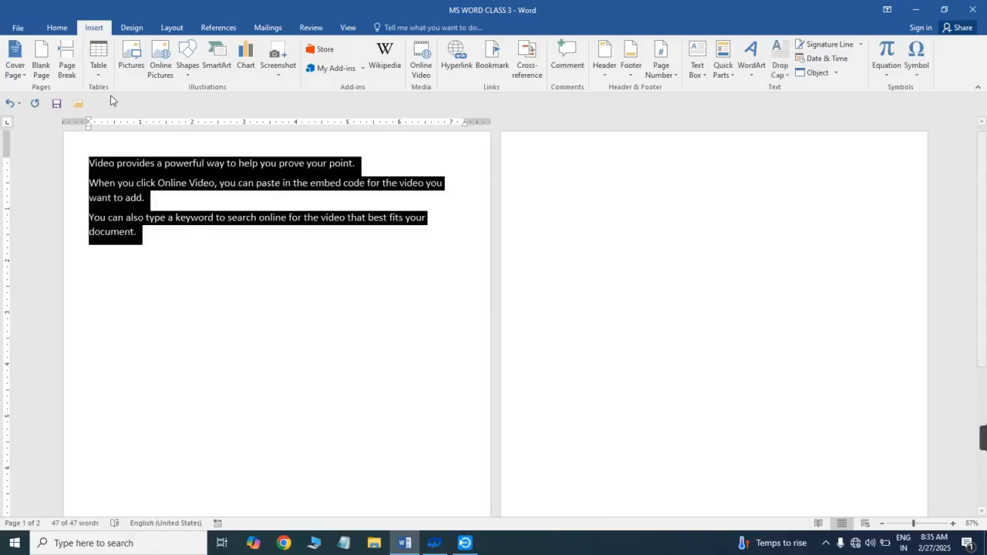
left_click(58, 28)
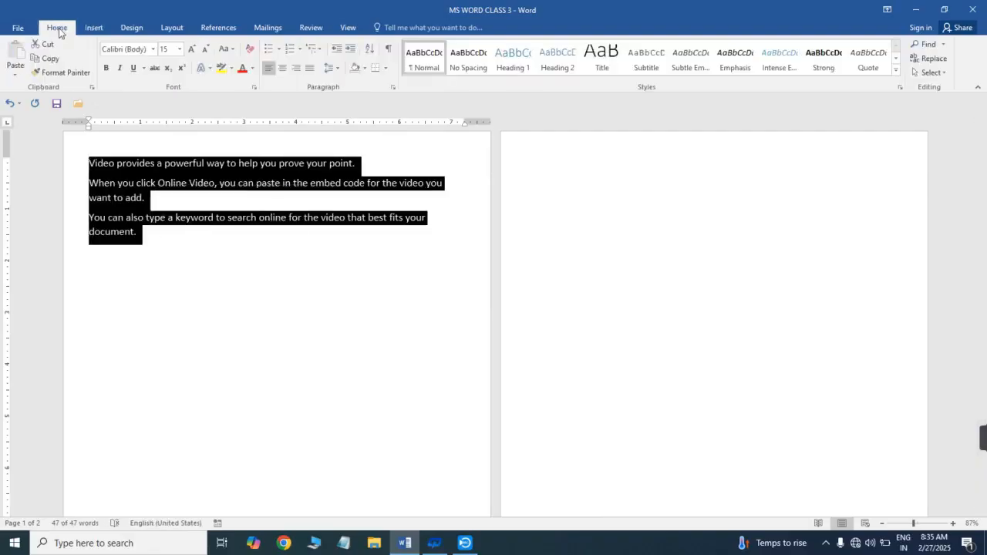
left_click(179, 49)
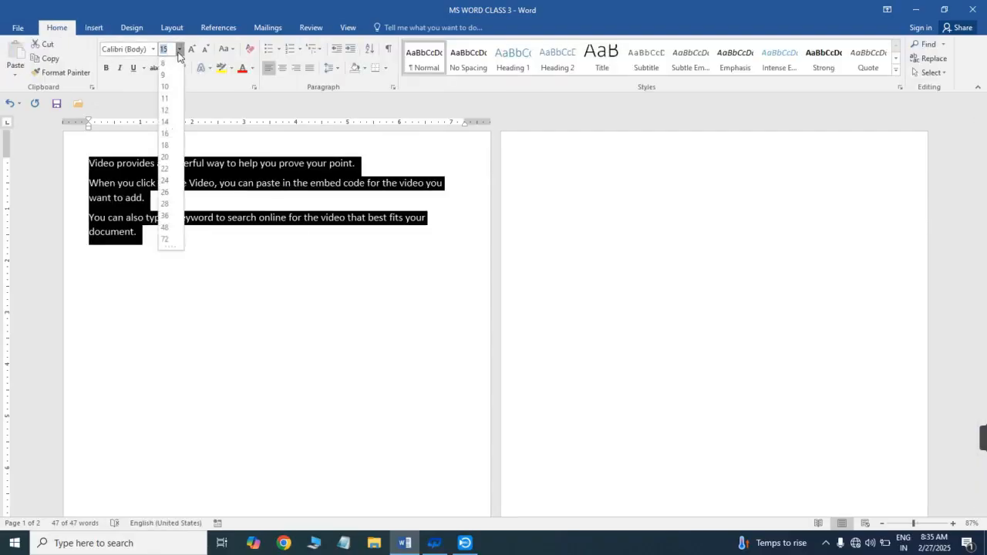
left_click(166, 169)
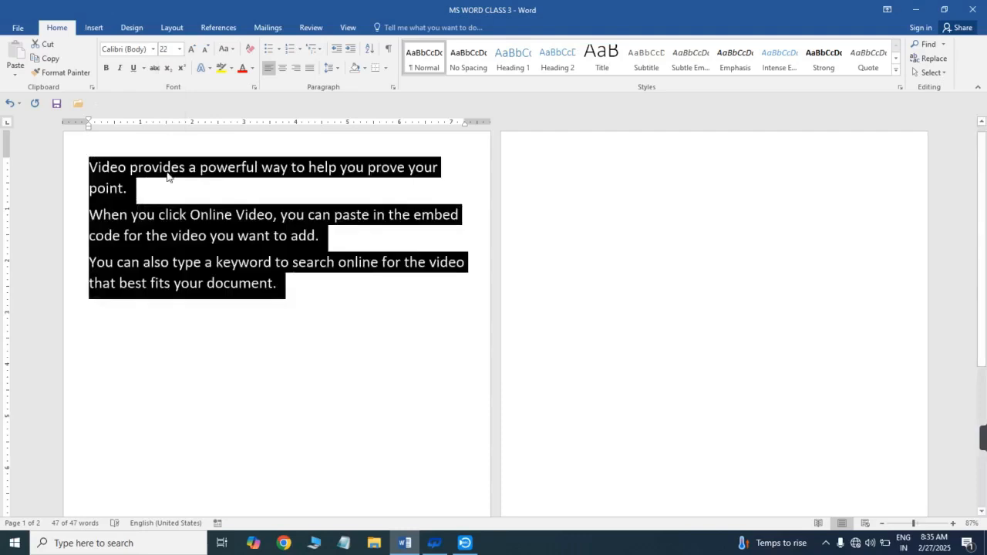
left_click(223, 284)
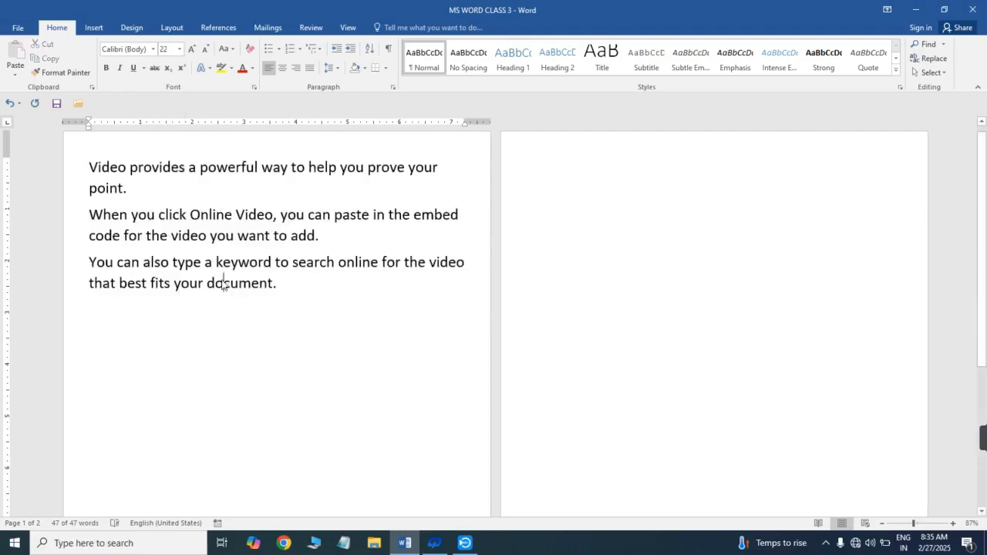
left_click_drag(90, 164, 233, 236)
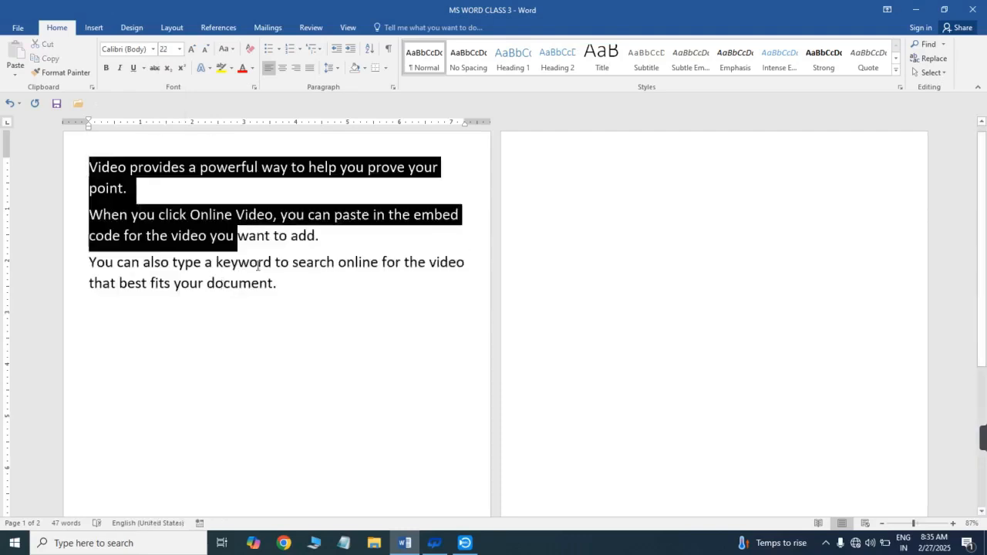
left_click(566, 265)
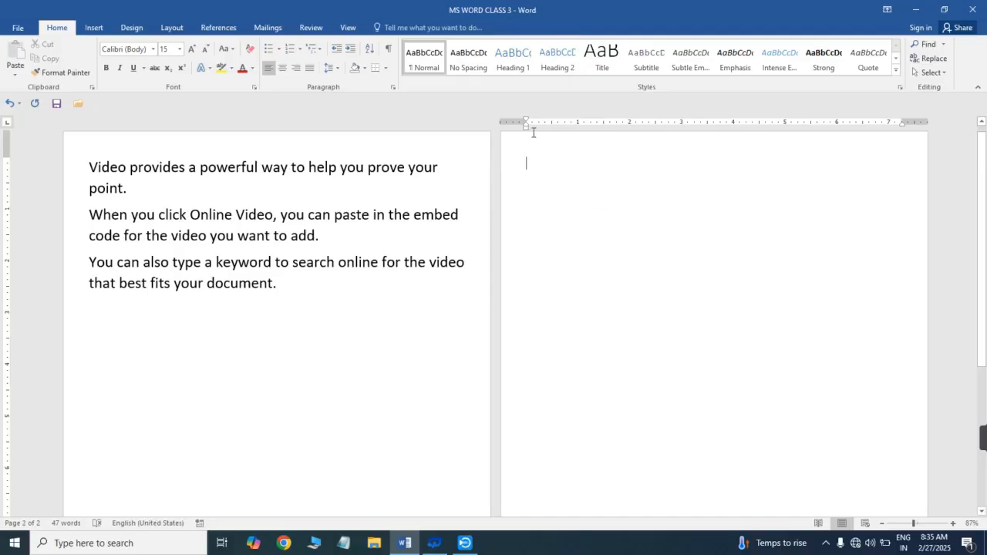
left_click(91, 28)
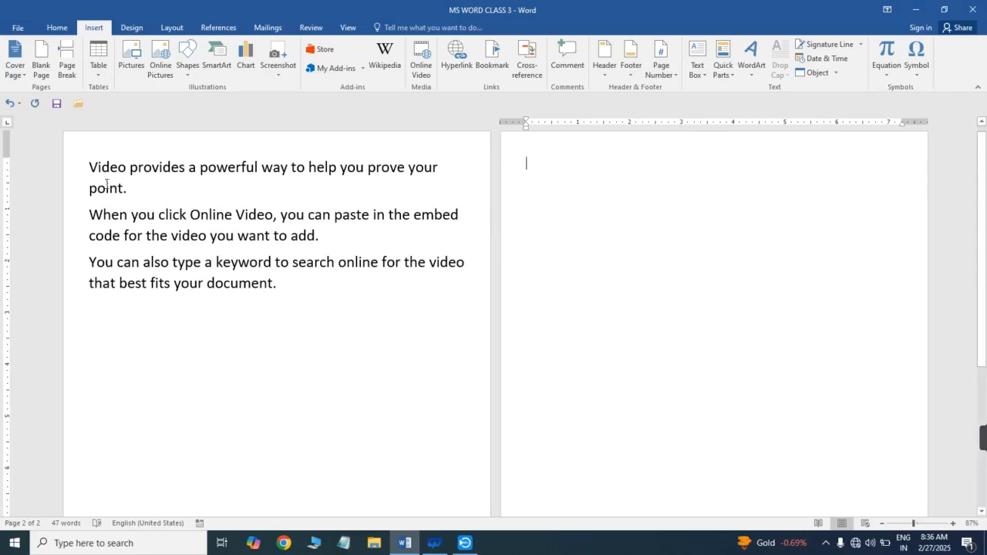
- Select the third paragraph, the 'You can also type a keyword…' sentence
left_click_drag(91, 166, 335, 300)
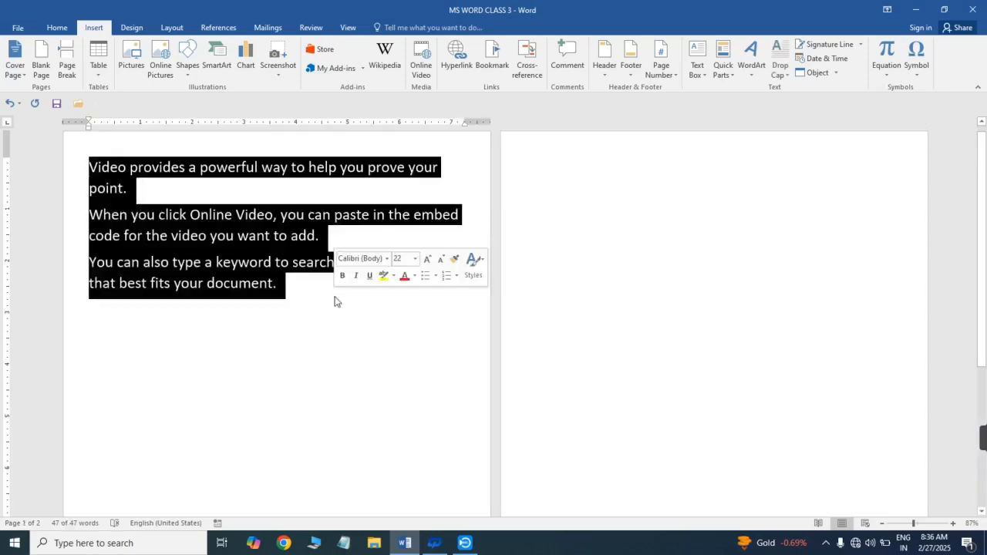
left_click(166, 290)
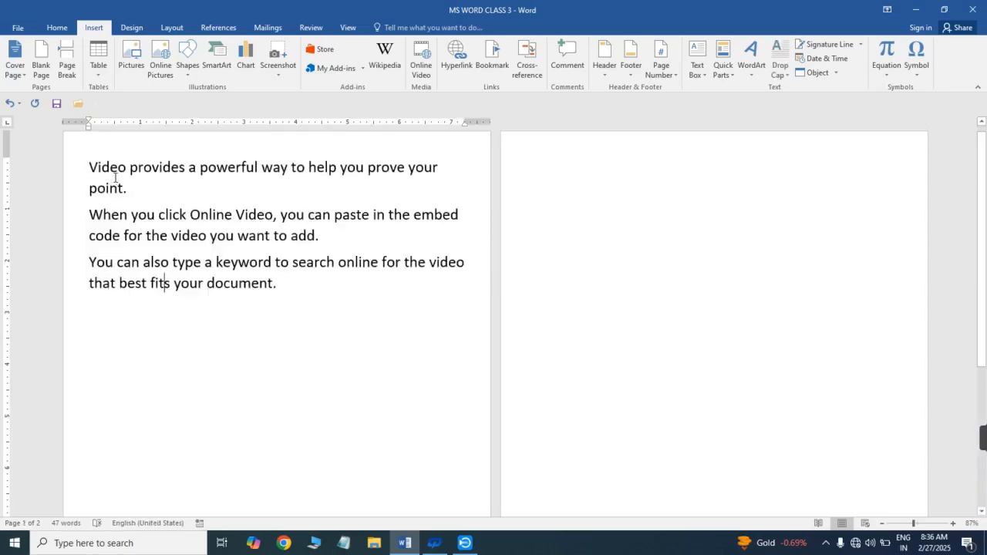
left_click_drag(90, 165, 312, 303)
left_click(312, 304)
left_click(89, 262)
left_click(272, 286, "shift")
triple_click(260, 287)
key("ctrl+c")
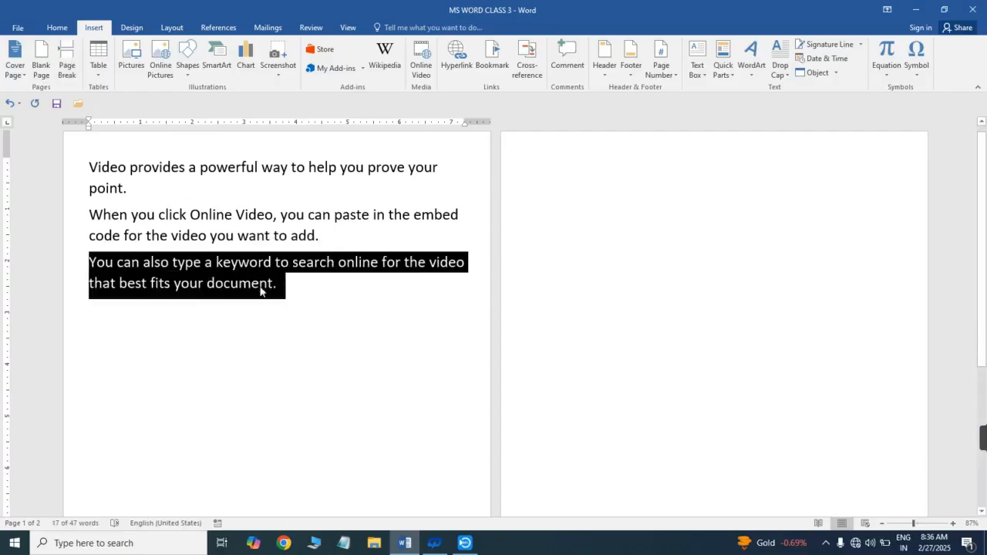
- Paste a copy directly below it and remove the blank line between the two copies
key("Down")
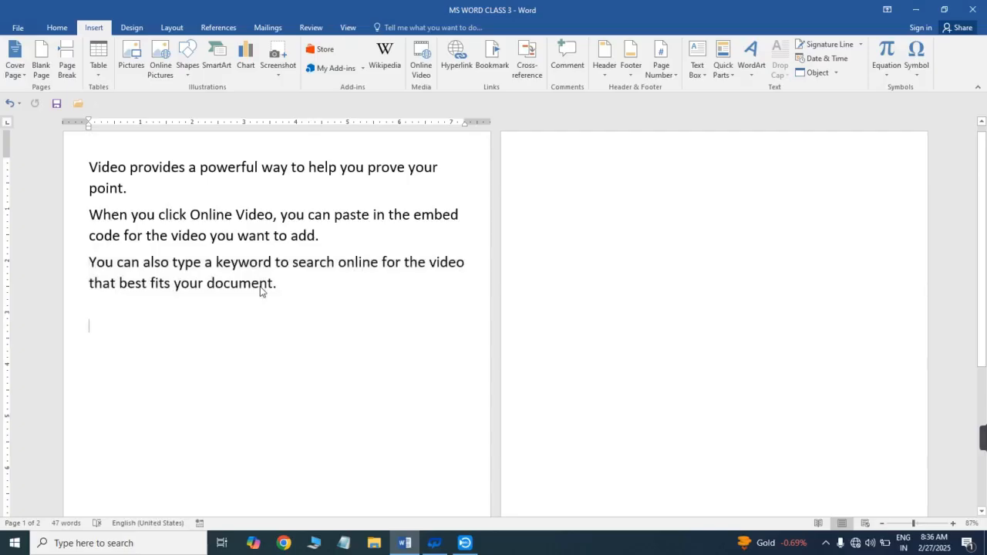
key("ctrl+v")
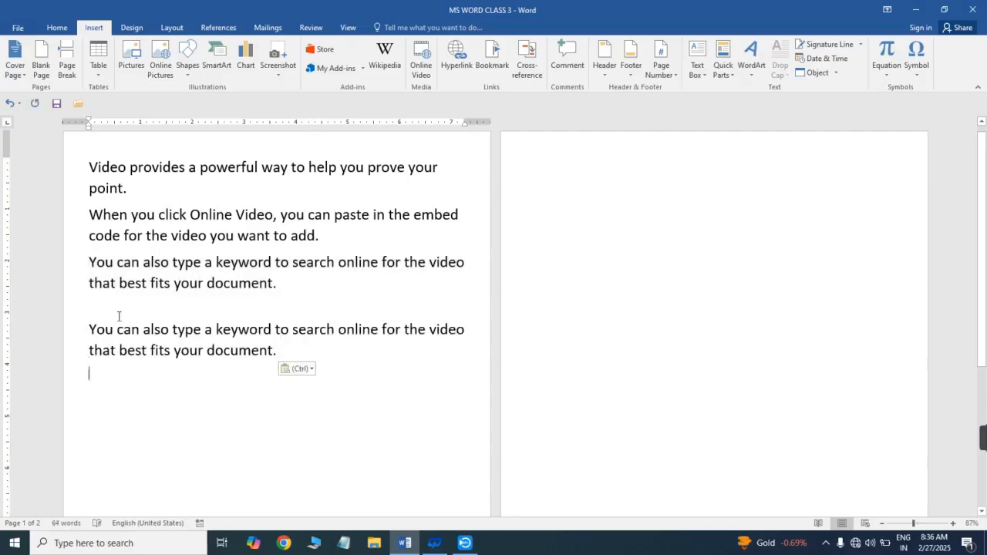
key("BackSpace")
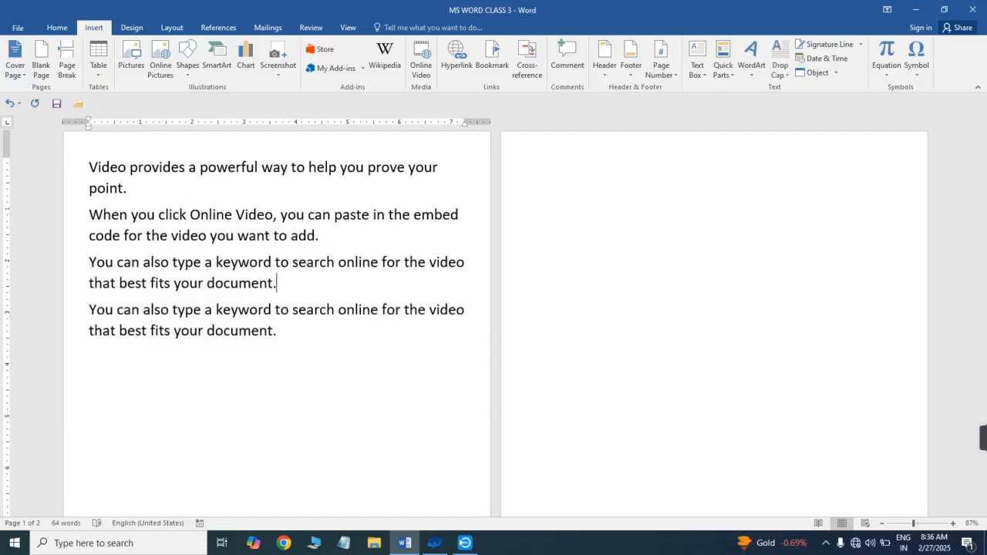
left_click(89, 264)
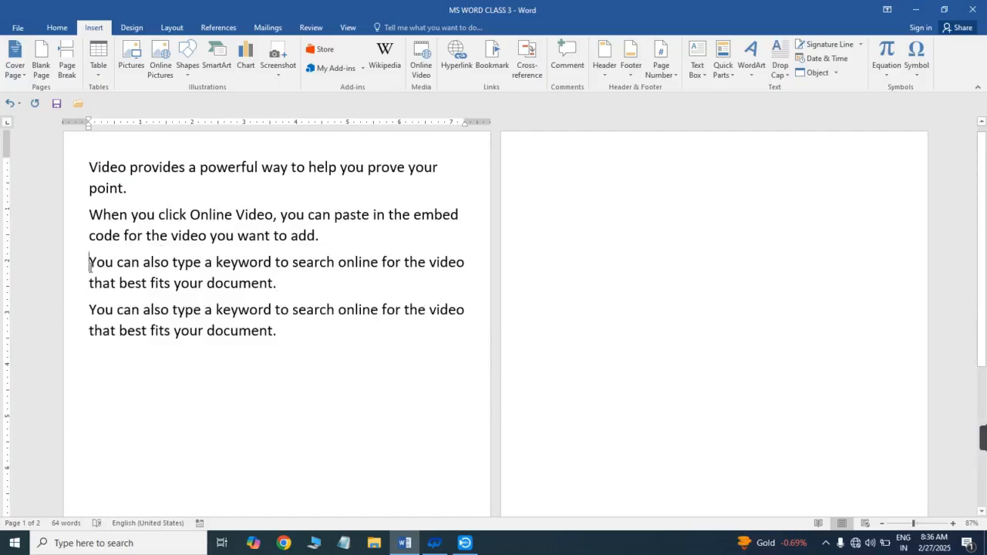
left_click_drag(90, 264, 278, 337)
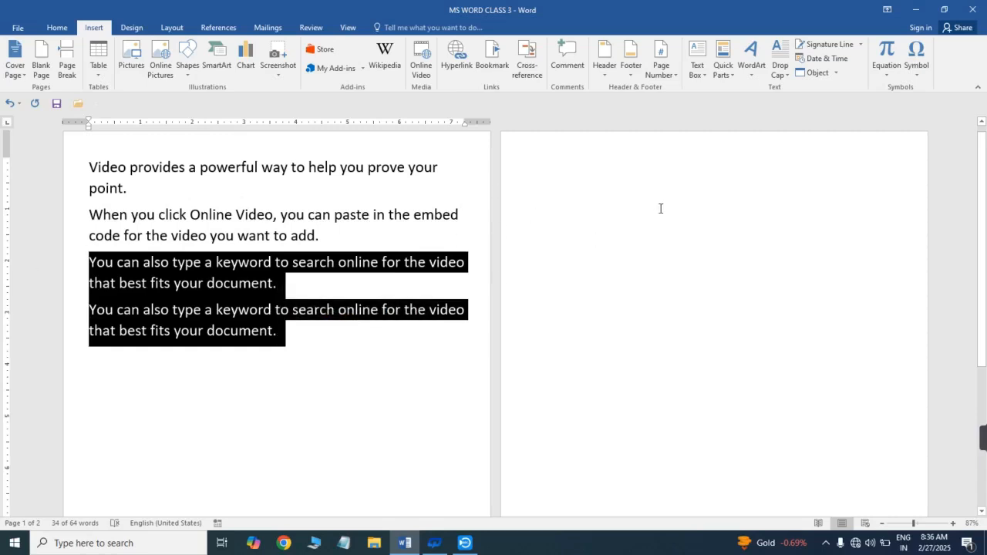
left_click(156, 290)
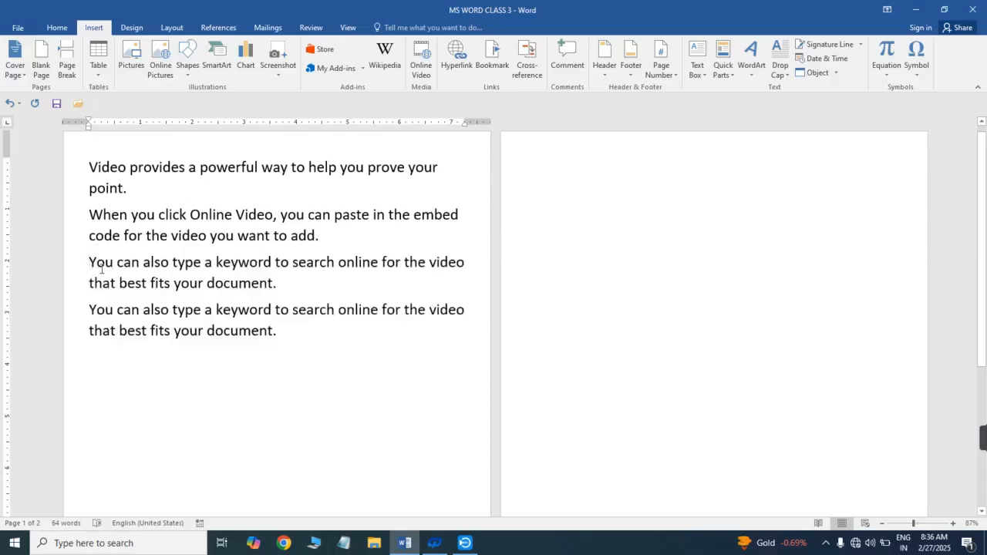
- Insert a page break before the duplicated keyword paragraphs, moving them onto page 2
left_click(70, 60)
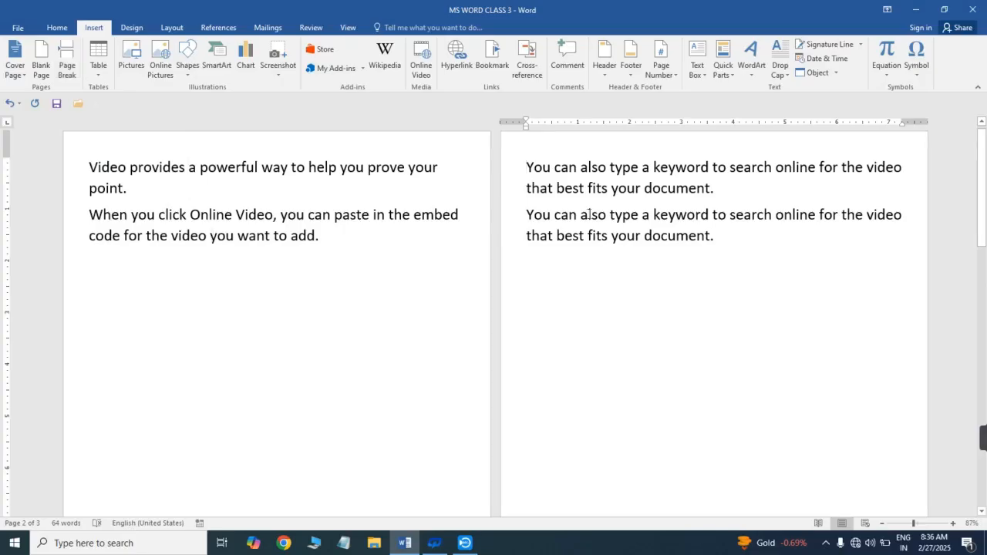
left_click(985, 160)
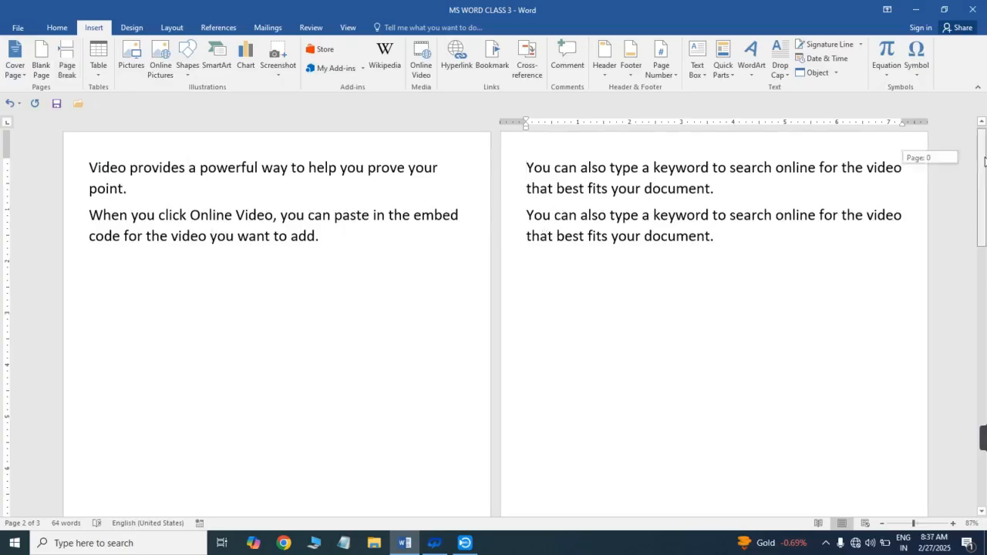
mouse_move(985, 160)
left_mouse_down()
mouse_move(985, 405)
mouse_move(984, 174)
left_mouse_up()
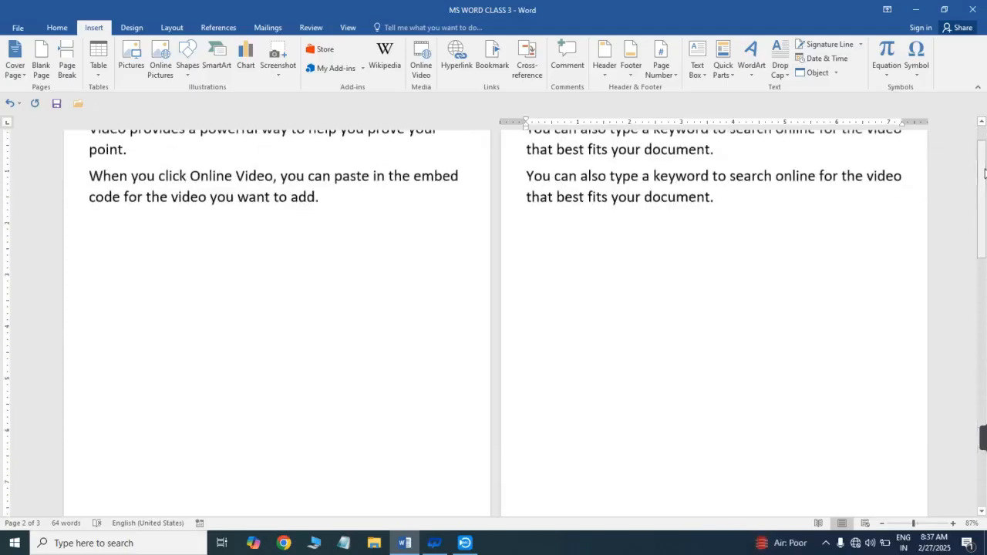
left_click_drag(984, 238, 983, 215)
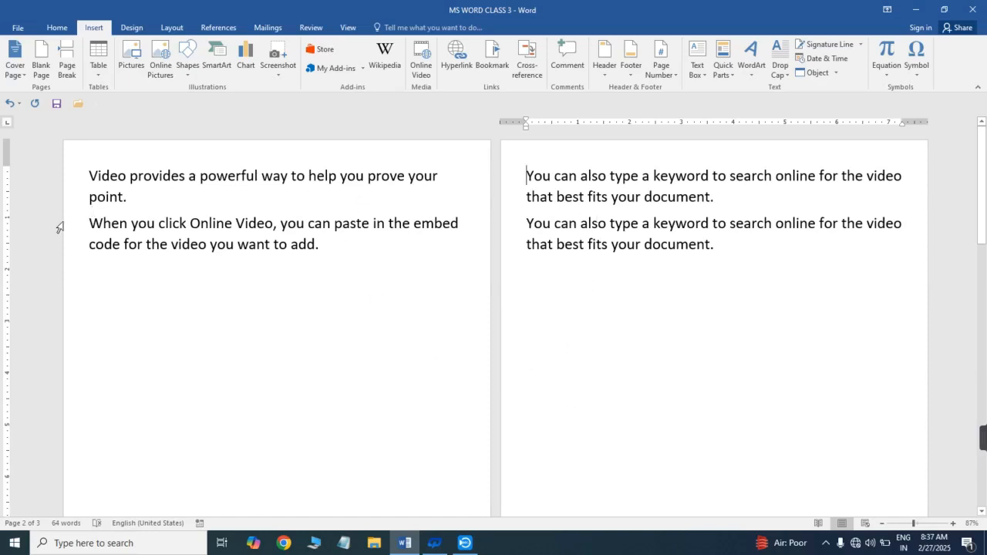
left_click(87, 227)
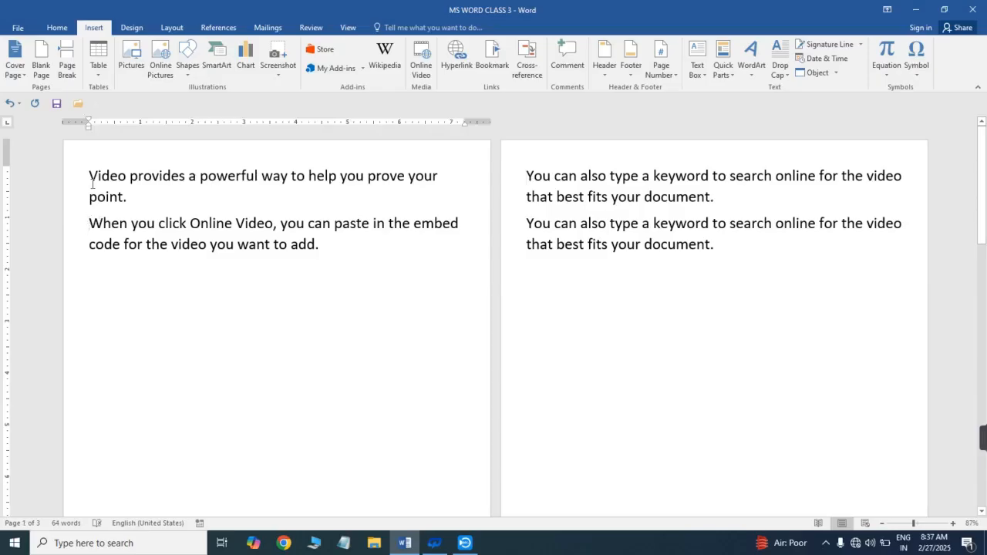
left_click_drag(88, 228, 159, 270)
left_click(193, 270)
- Delete all text in the document and enlarge the page view
key("ctrl+a")
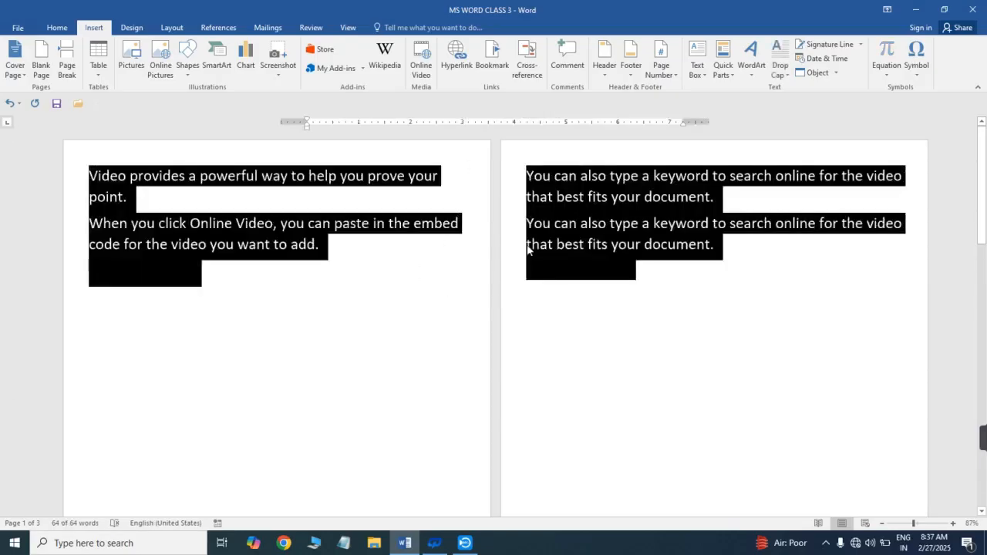
key("Delete")
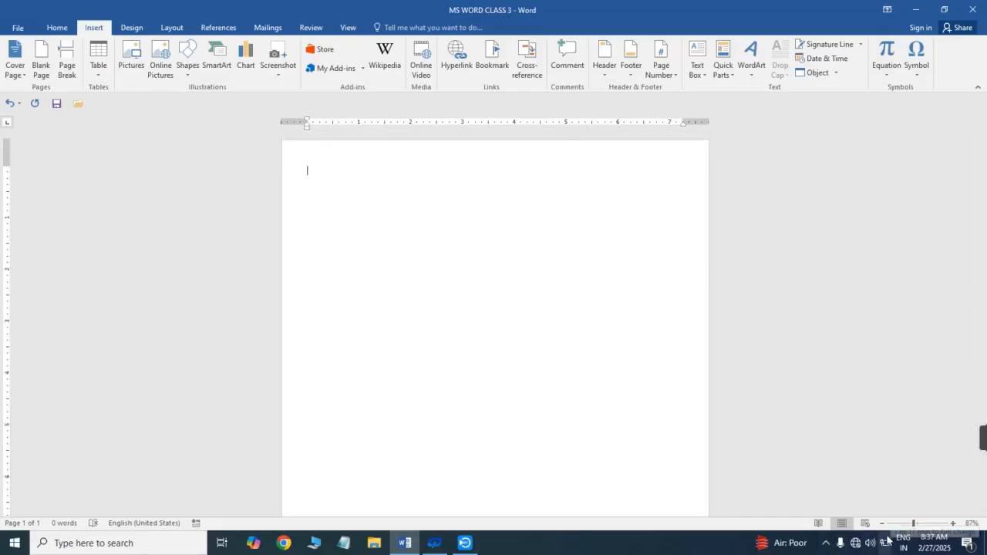
left_click_drag(915, 525, 923, 526)
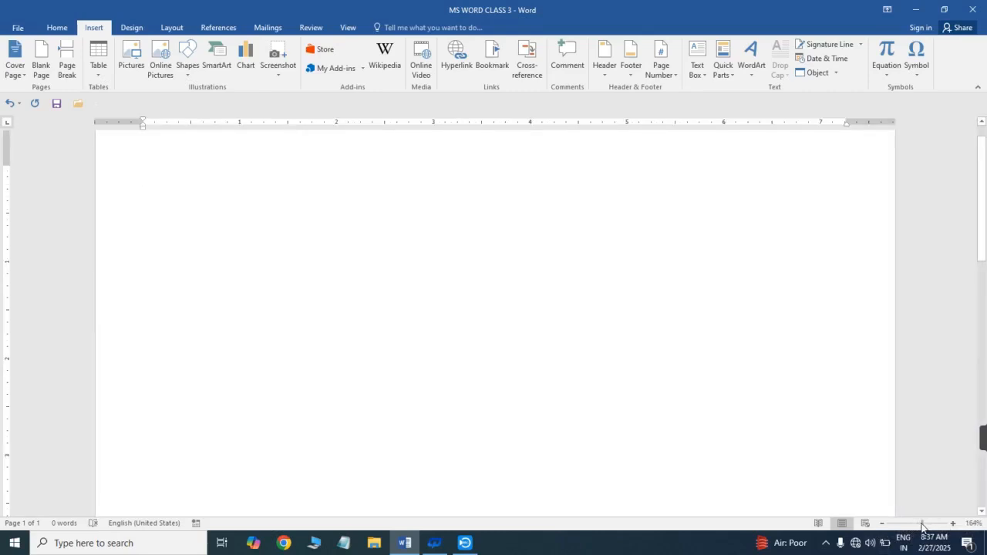
- Set the font size to 15 point on the Home tab
left_click(60, 32)
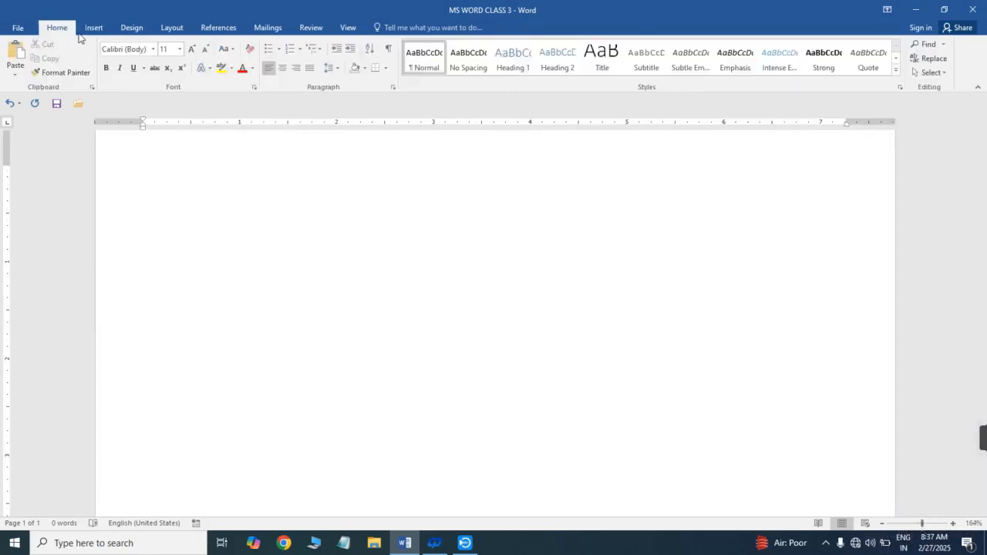
left_click(178, 52)
left_click(179, 52)
left_click(178, 51)
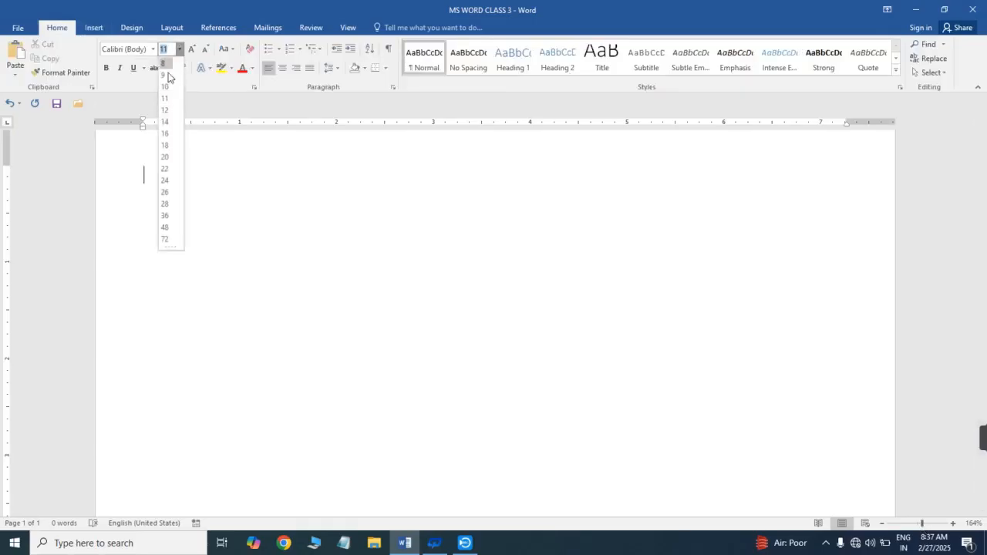
left_click(173, 122)
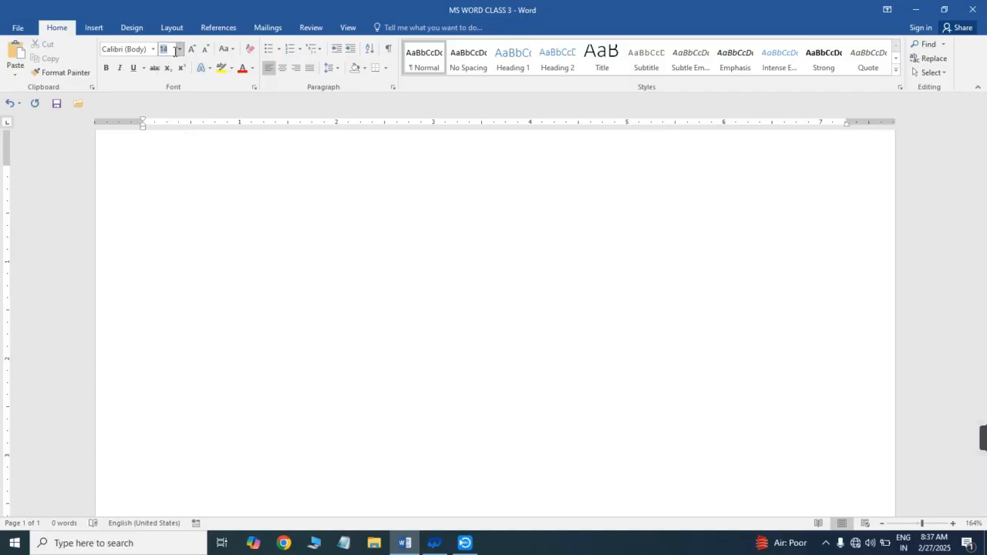
type("15")
key("Return")
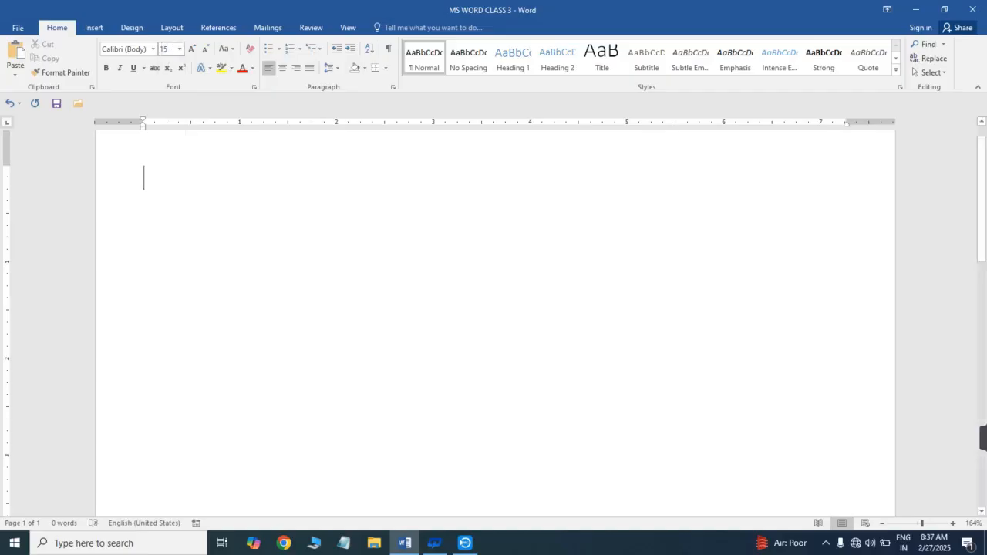
- Type test letters KJKJKJ and delete them so the page is empty again
type("KJKJKJ")
key("BackSpace")
key("BackSpace")
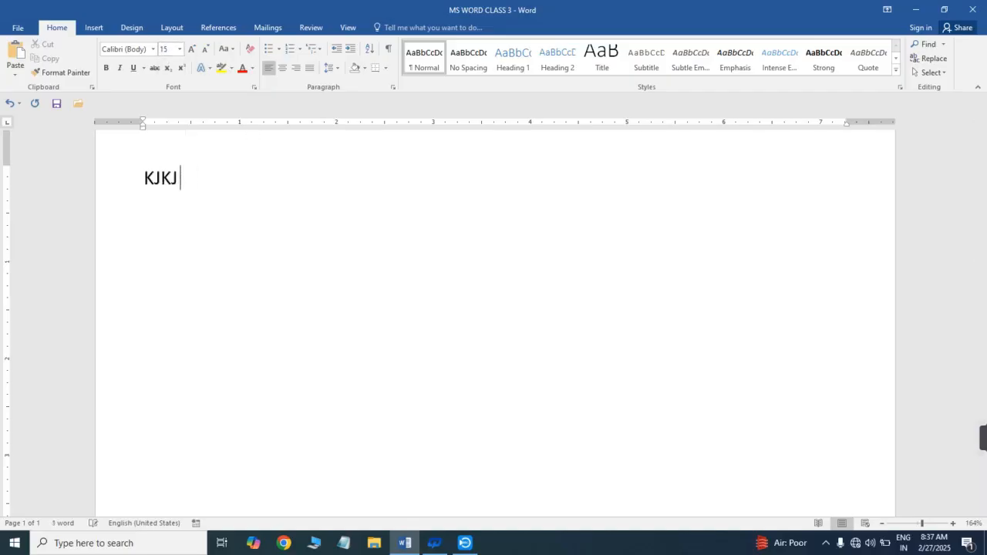
key("BackSpace")
key("BackSpace")
key("BackSpace")
key("BackSpace")
left_click(94, 28)
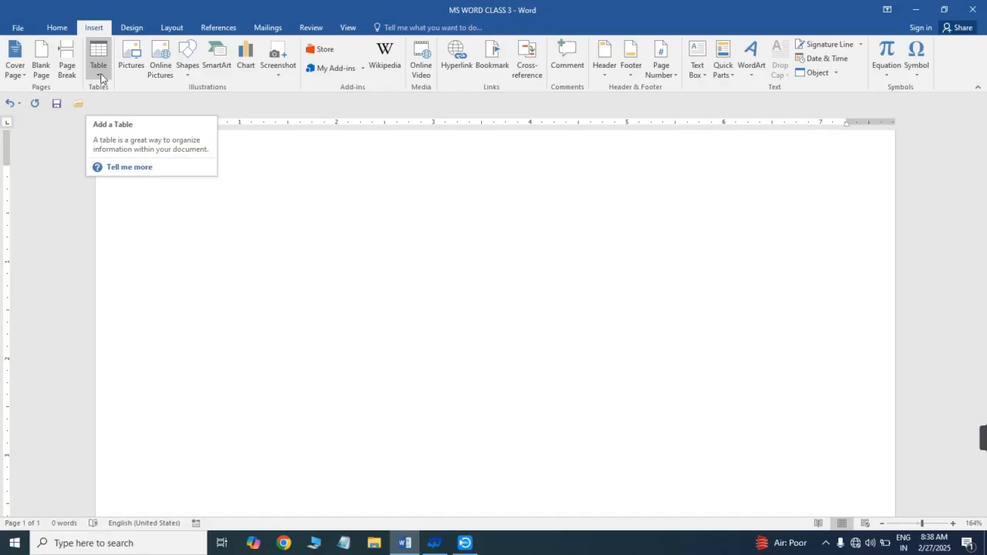
- Show the Insert tab's Table dropdown grid, then close it without inserting a table
left_click(101, 78)
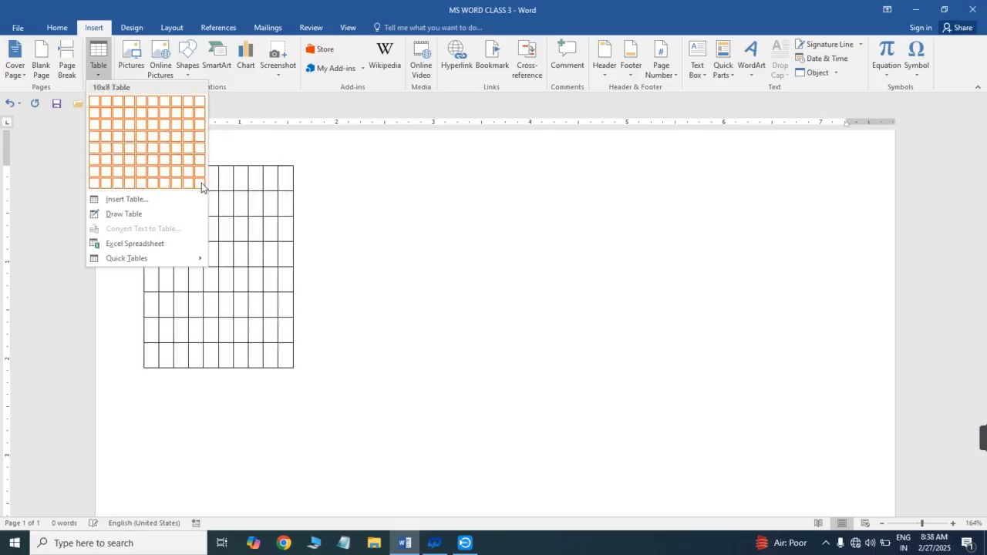
left_click(383, 181)
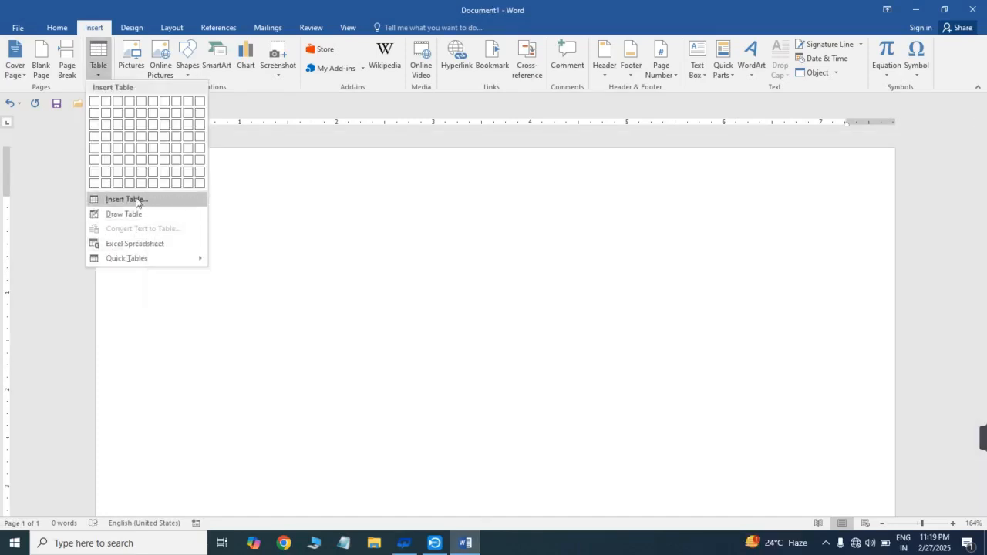
- Insert a table of 4 columns and 5 rows with a fixed column width of 1
left_click(138, 202)
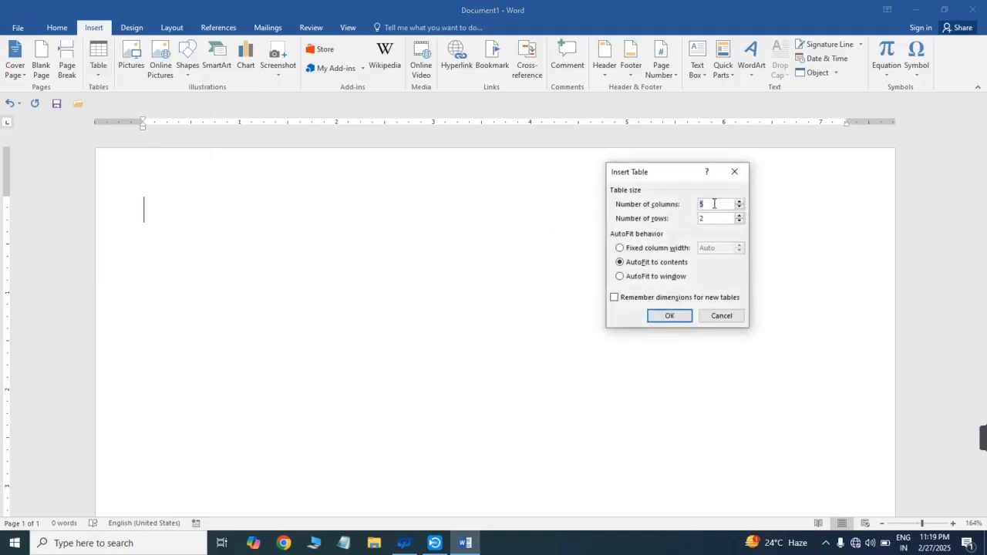
left_click_drag(717, 219, 675, 219)
type("5")
key("BackSpace")
type("4")
left_click(620, 249)
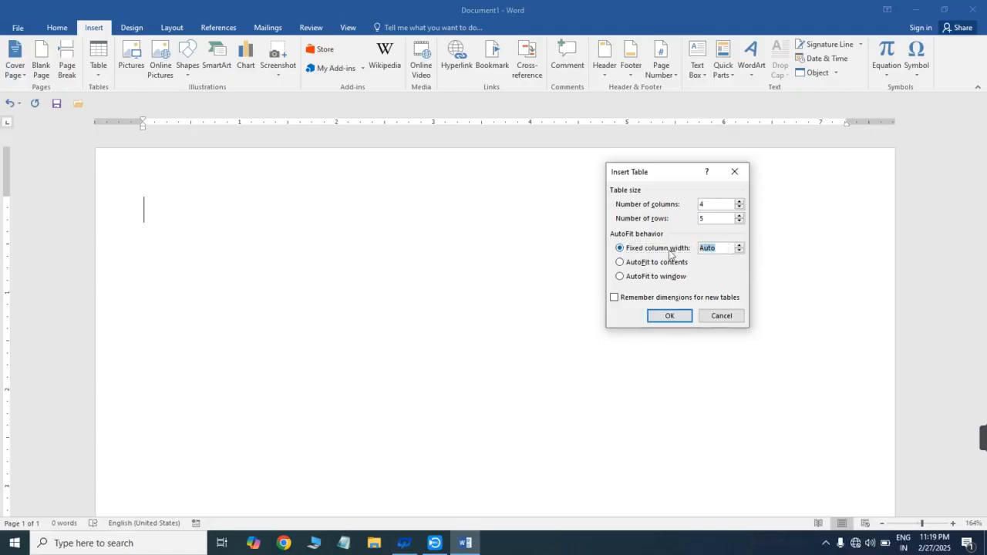
type("1")
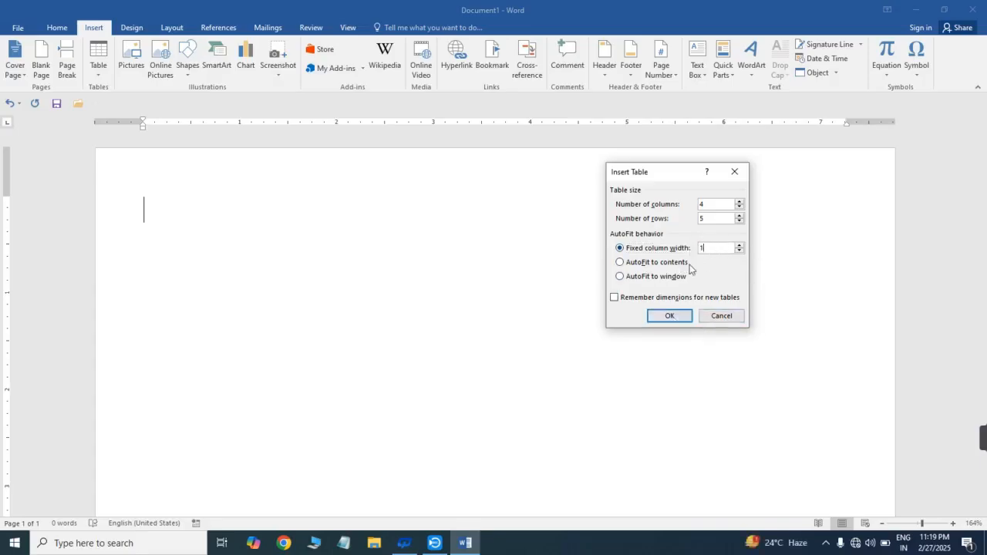
left_click(662, 319)
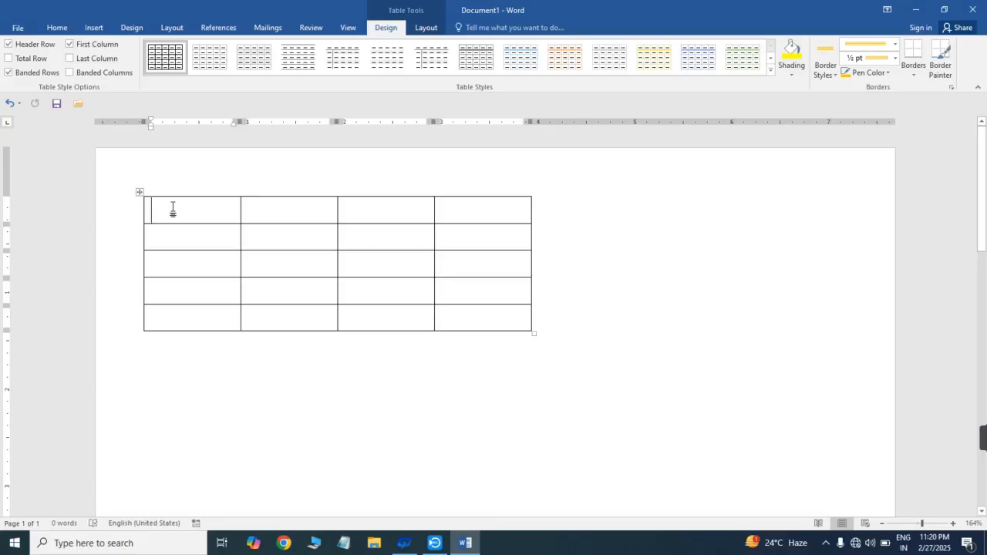
- Type the headers A, B, C and D across the first table row
type("A")
key("Tab")
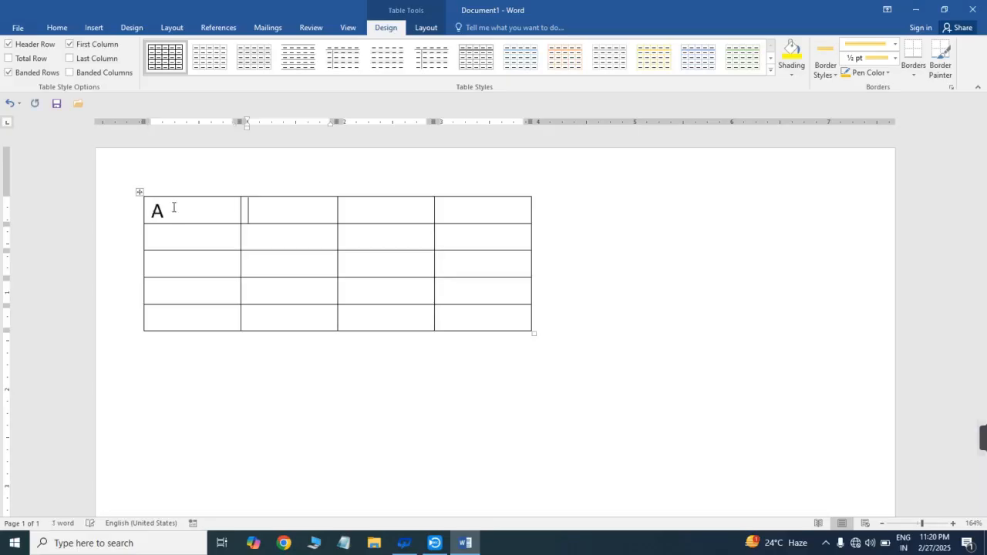
type("A")
key("Tab")
type("A")
key("Tab")
key("Left")
key("Left")
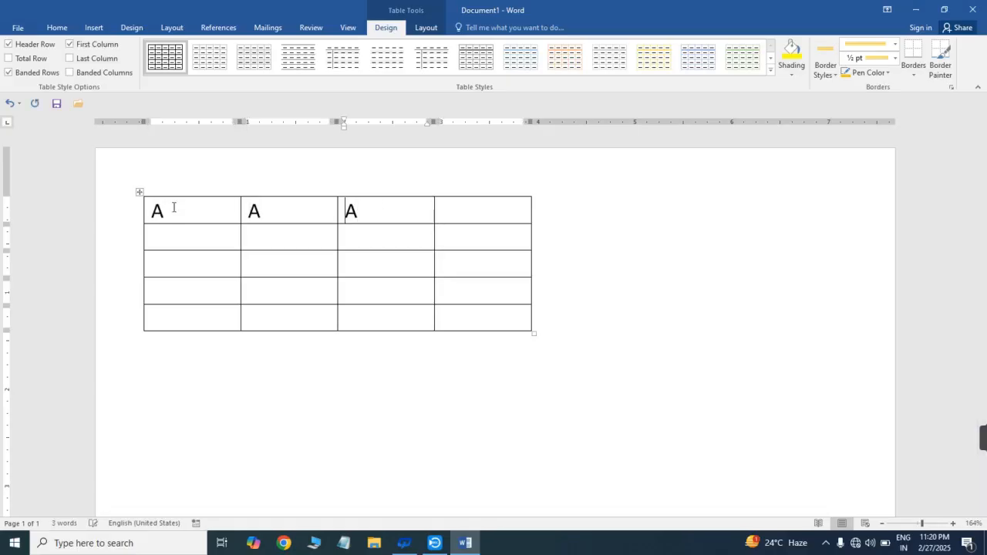
key("Left")
key("BackSpace")
type("B")
key("Delete")
type("C")
key("Tab")
type("D")
key("Tab")
- Enter 1, 2, 3, 4 down column A and 4, 5, 6, 7 down column B
type("1")
key("Down")
type("2")
key("Down")
type("3")
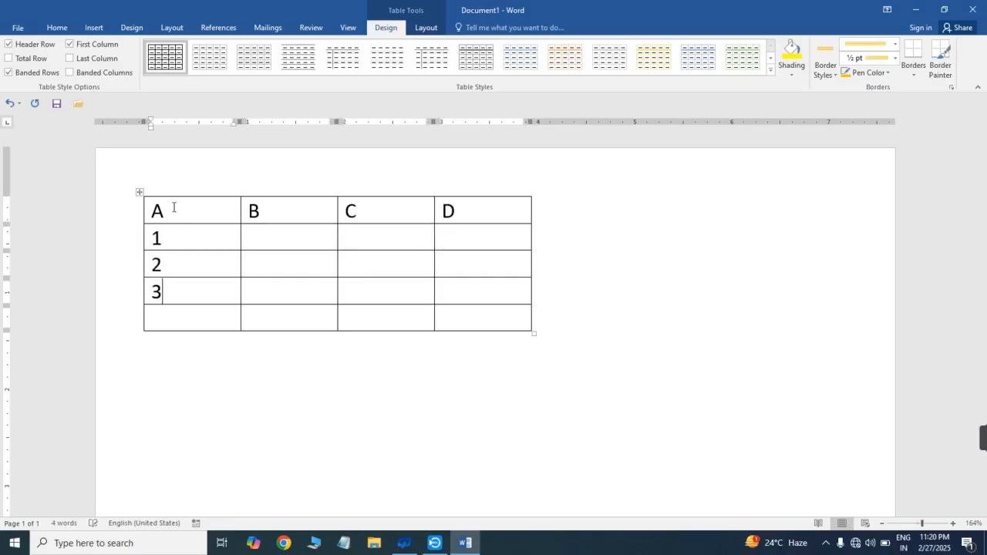
key("Down")
type("4")
key("Down")
key("Up")
key("Up")
key("Up")
key("Up")
key("Tab")
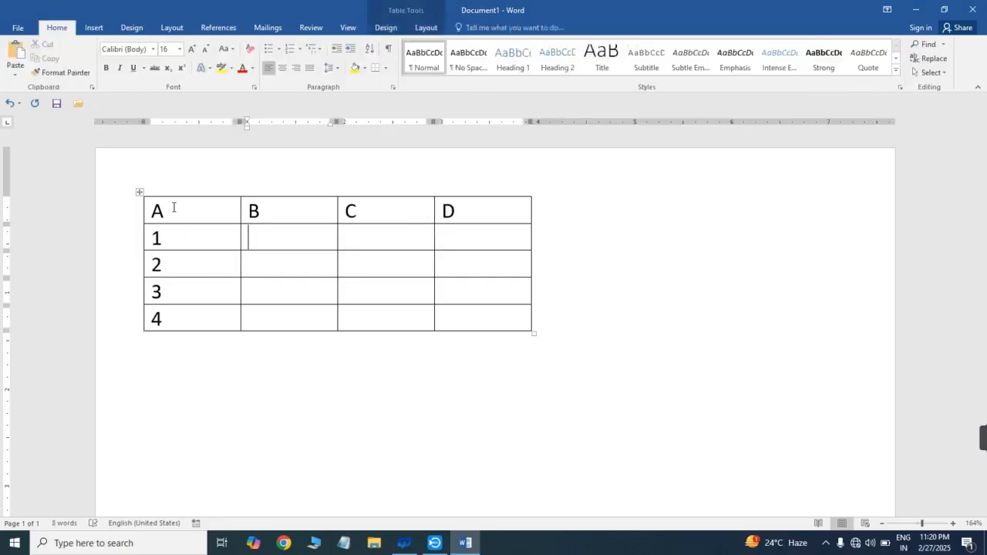
type("4")
key("Return")
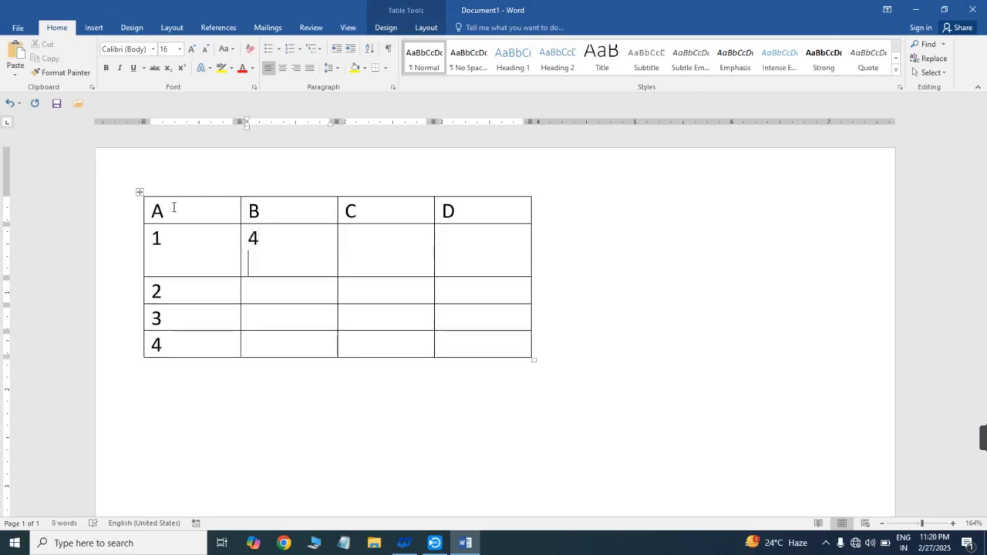
key("ctrl+z")
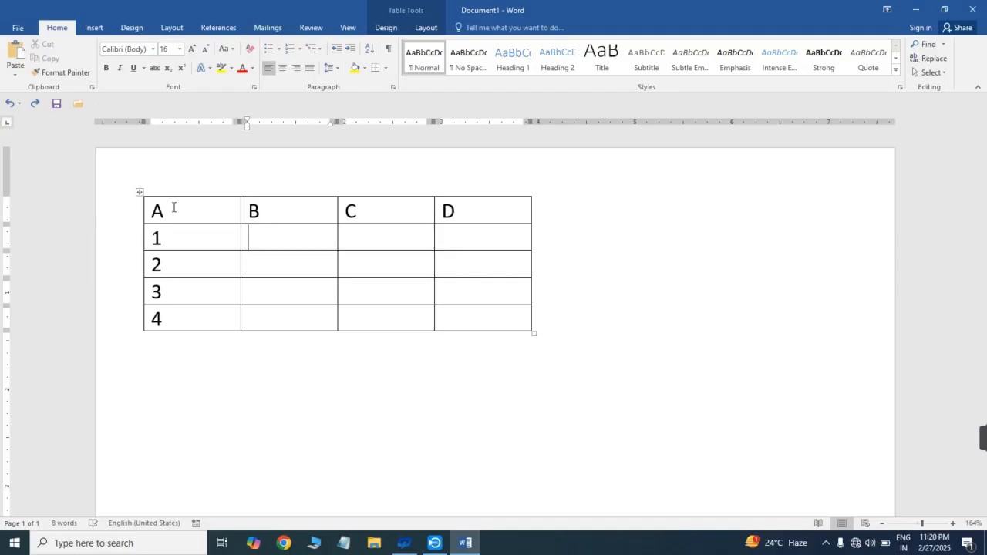
type("4")
key("Down")
type("5")
key("Down")
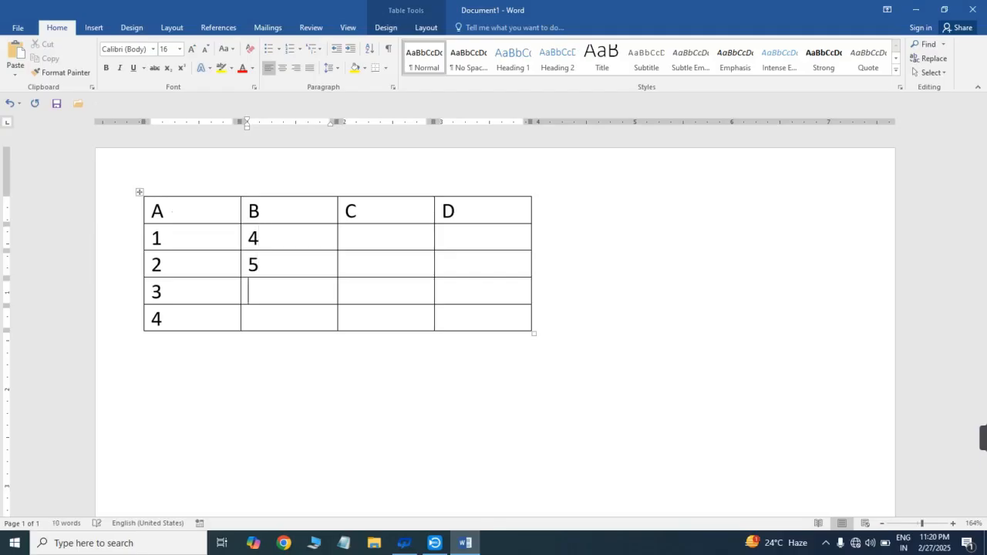
type("6")
key("Down")
type("7")
key("Down")
key("Up")
key("Up")
key("Up")
key("Up")
- Fill column C with 7, 8, 9, 7 and column D with 3, 4, 5, 6
key("Right")
type("7")
key("Down")
type("7")
key("Down")
type("7")
key("Down")
type("7")
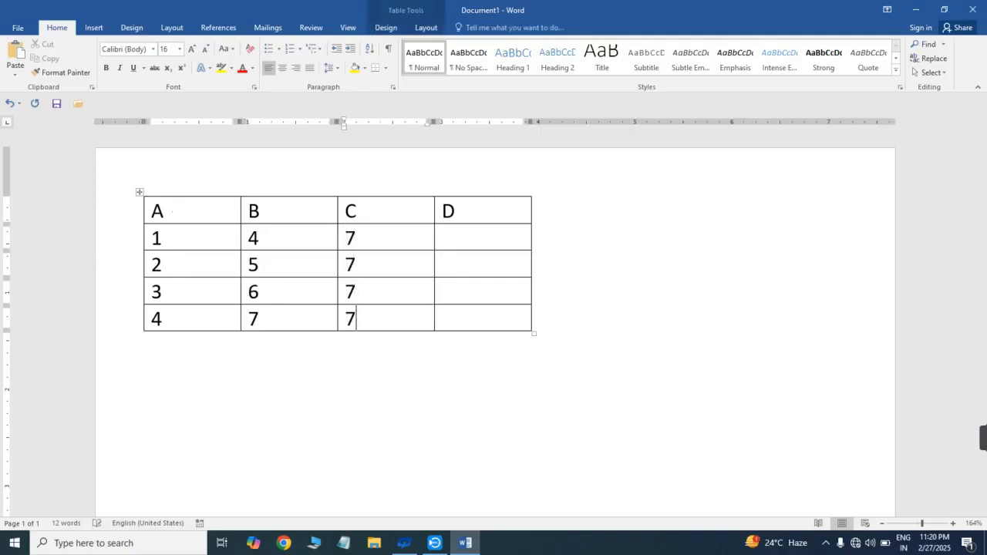
key("Up")
key("Up")
key("Up")
key("Down")
key("BackSpace")
type("8")
key("Down")
key("BackSpace")
type("9")
key("Right")
key("Up")
key("Up")
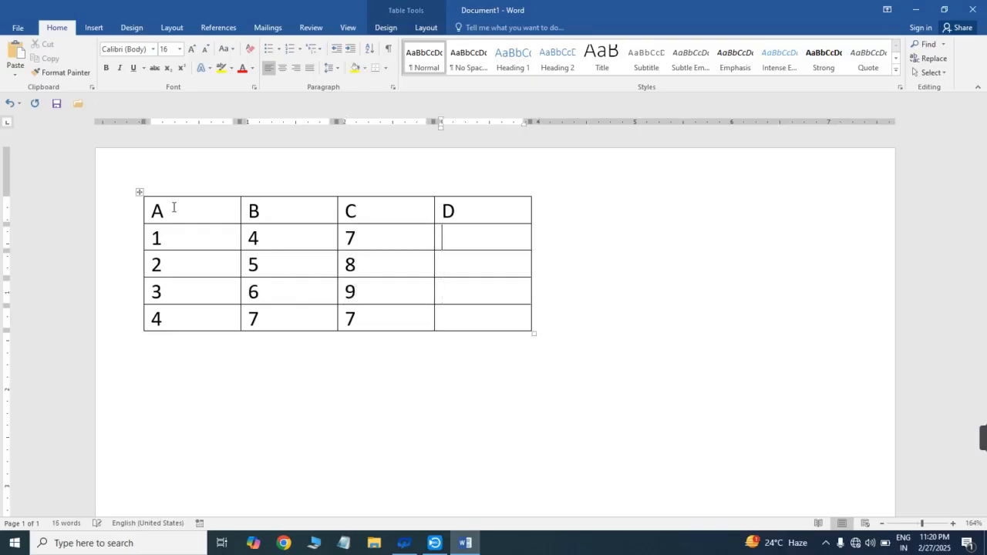
type("3")
key("Down")
type("4")
key("Down")
type("5")
key("Down")
type("6")
key("Down")
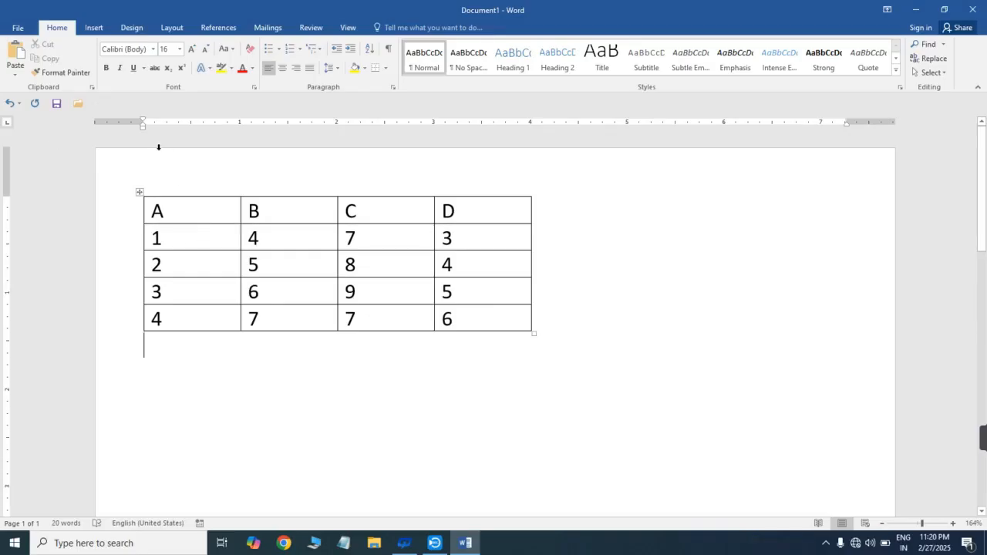
- After trying column selections, drag from header cell A to cell D5 to select the table
left_click(193, 217)
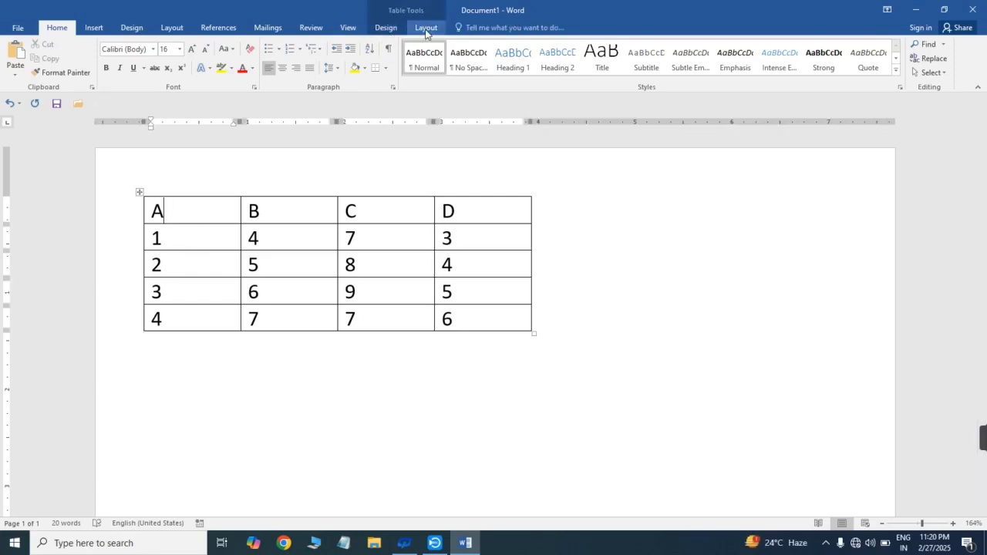
left_click(219, 175)
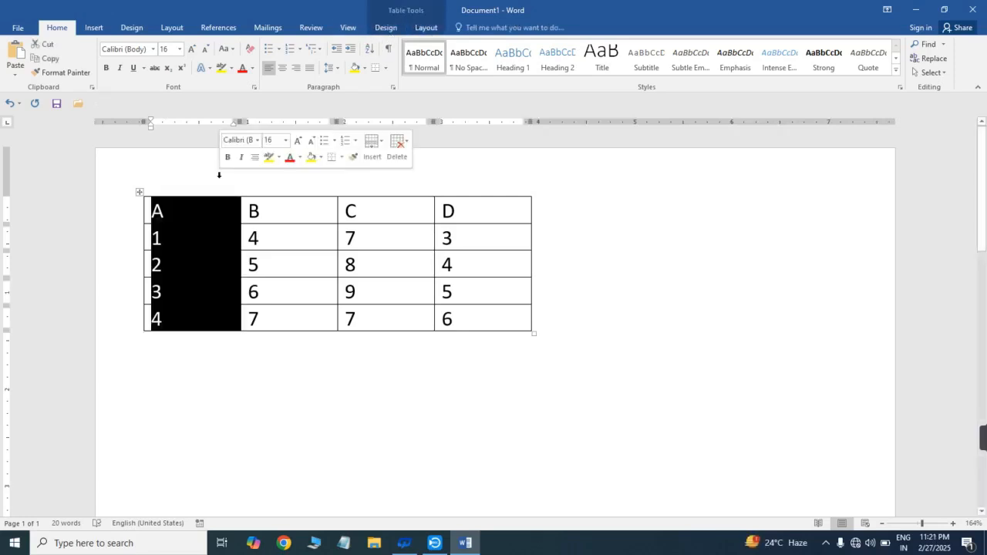
left_click(283, 363)
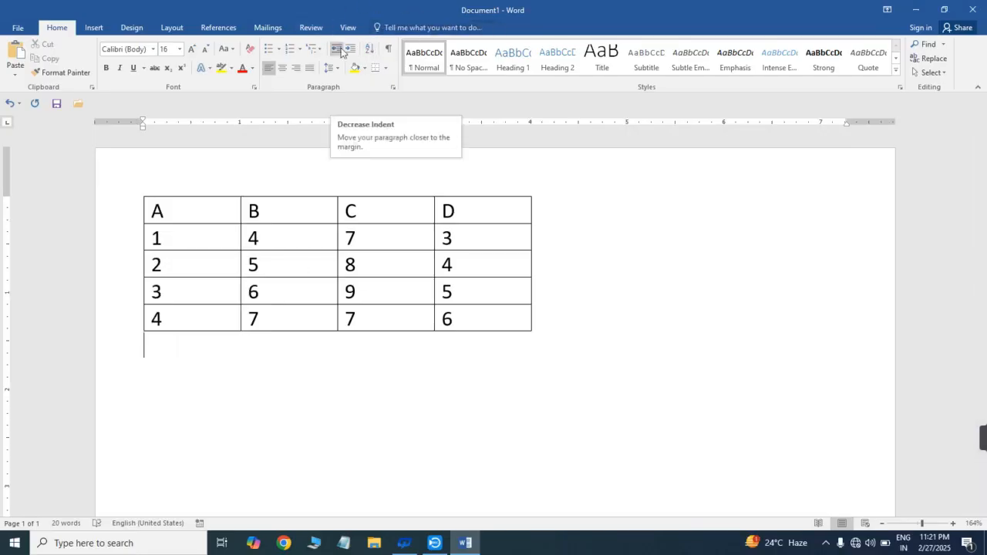
left_click(200, 207)
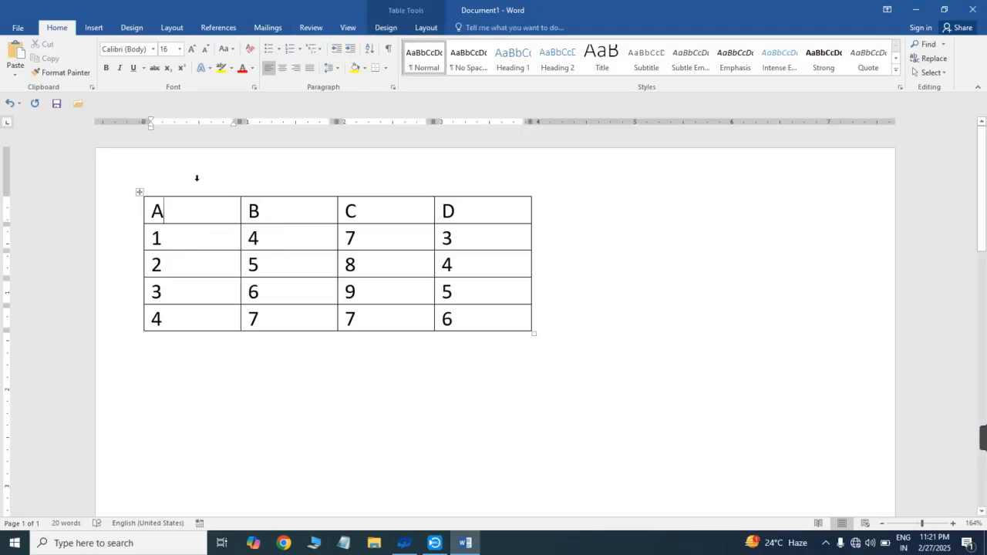
mouse_move(141, 225)
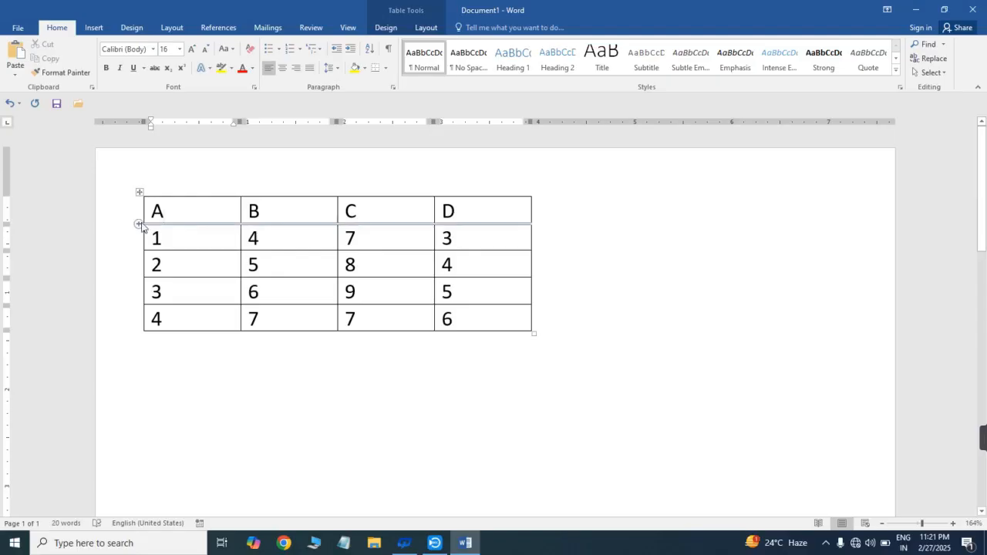
left_click(240, 167)
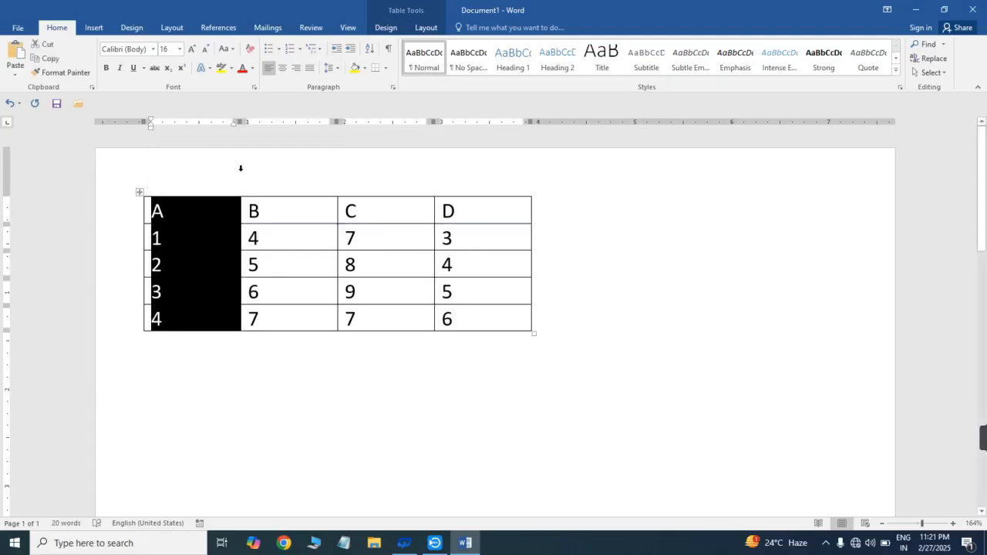
left_click(262, 167)
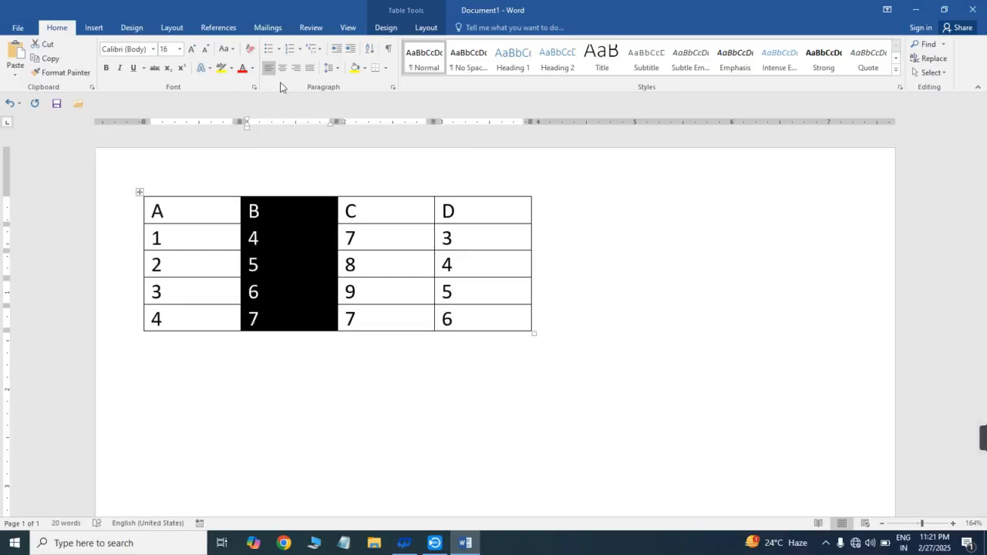
left_click(180, 177)
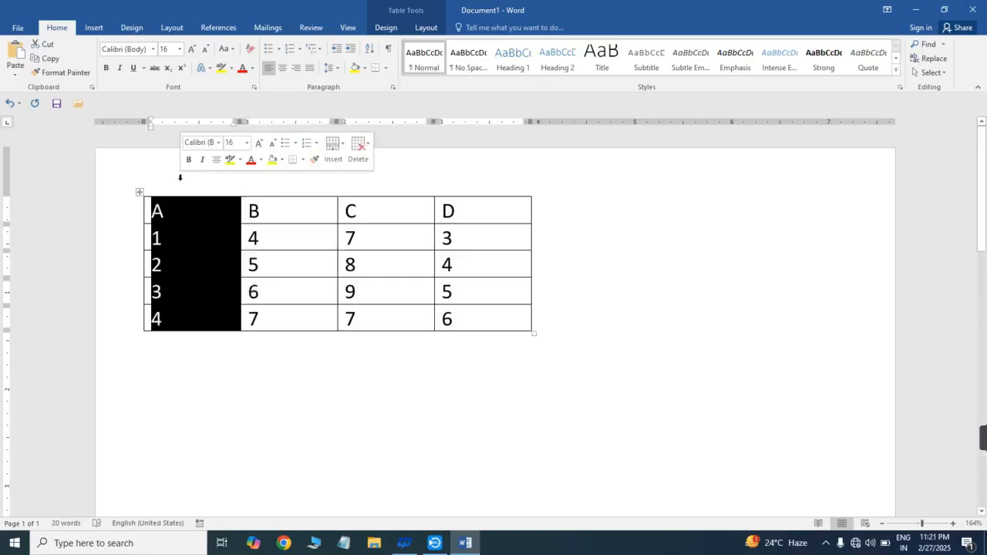
left_click(218, 238)
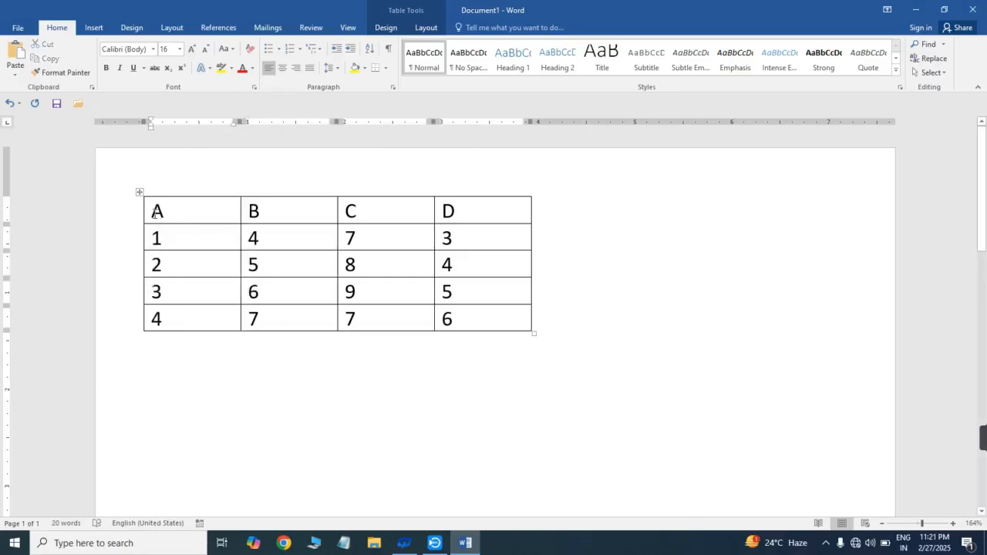
left_click_drag(155, 213, 474, 318)
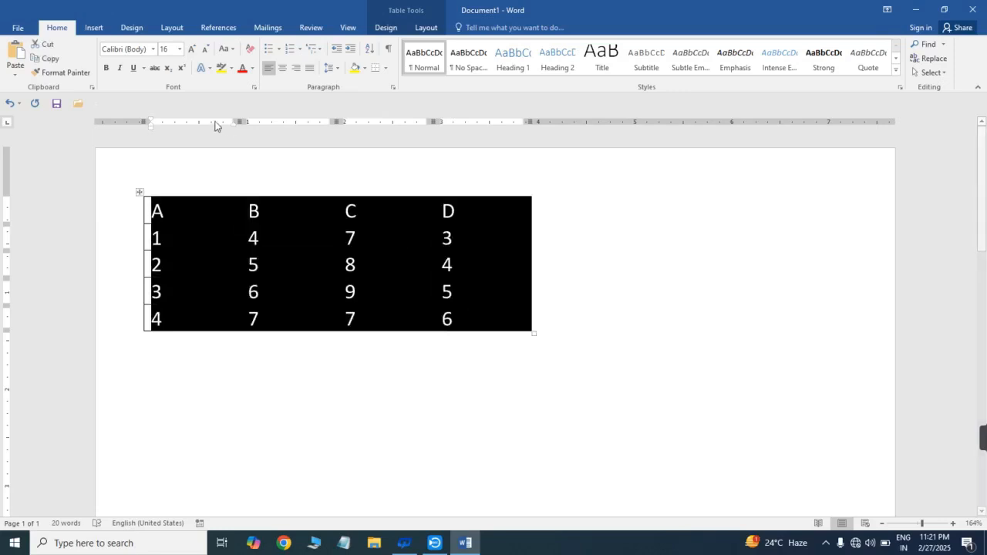
- Apply the Plain Table 1 style from the Table Design gallery to the table
left_click(381, 31)
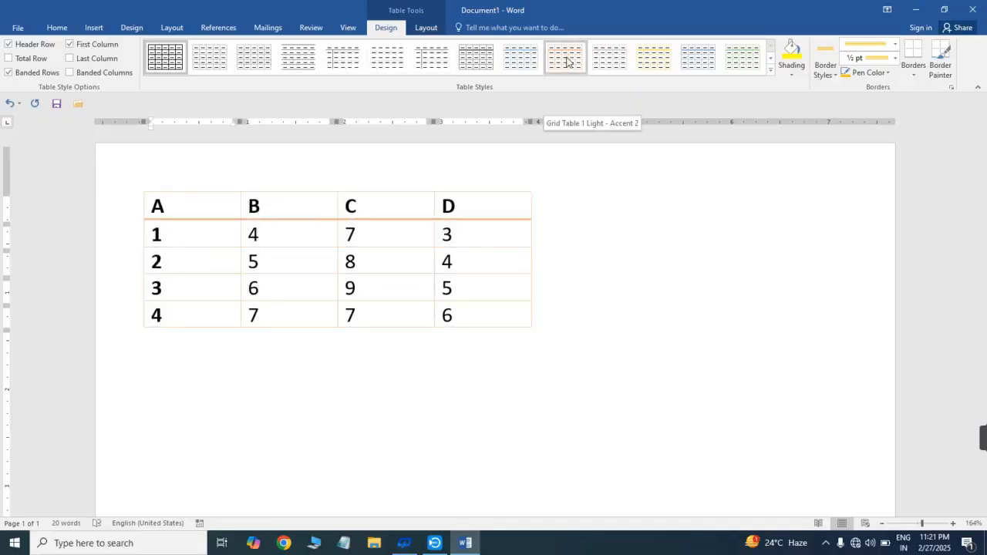
left_click(259, 59)
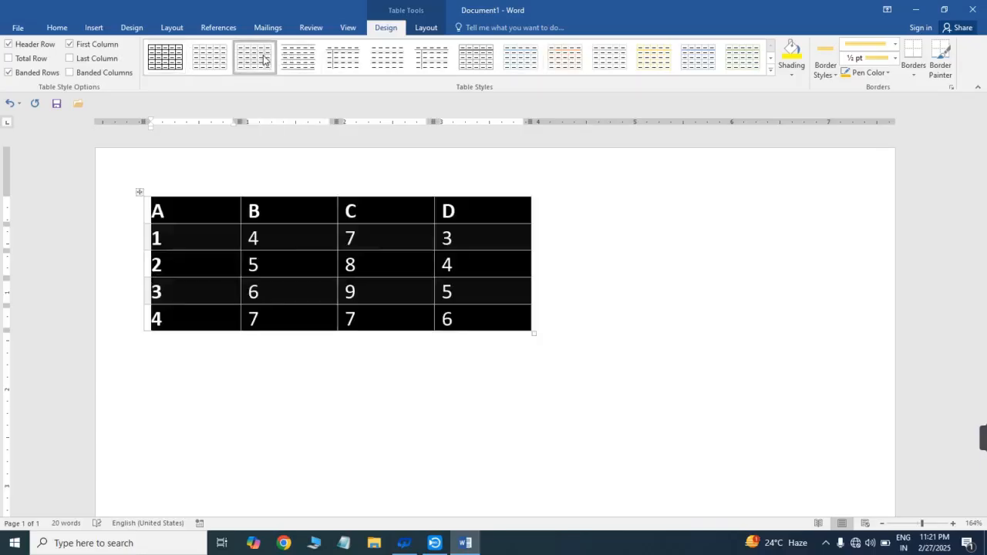
left_click(192, 163)
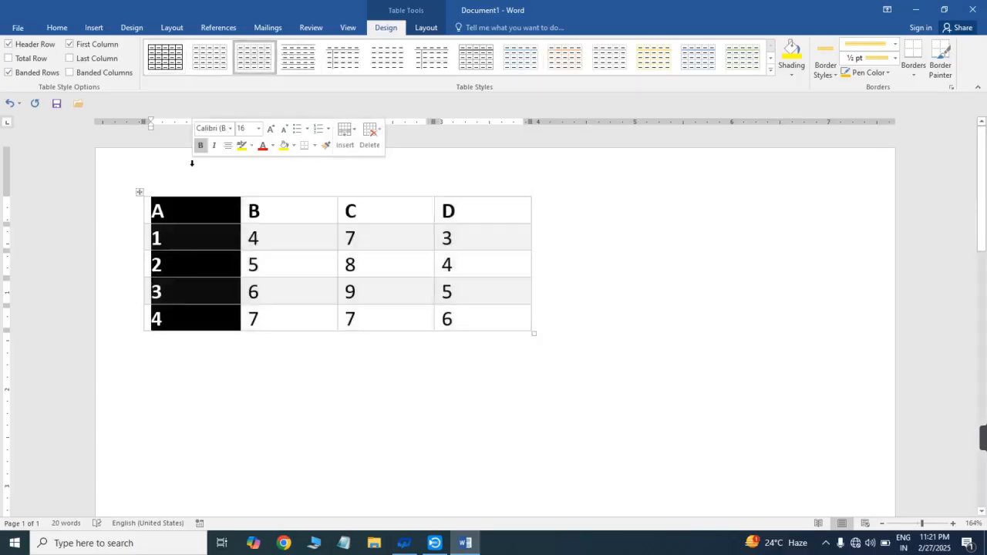
left_click(170, 375)
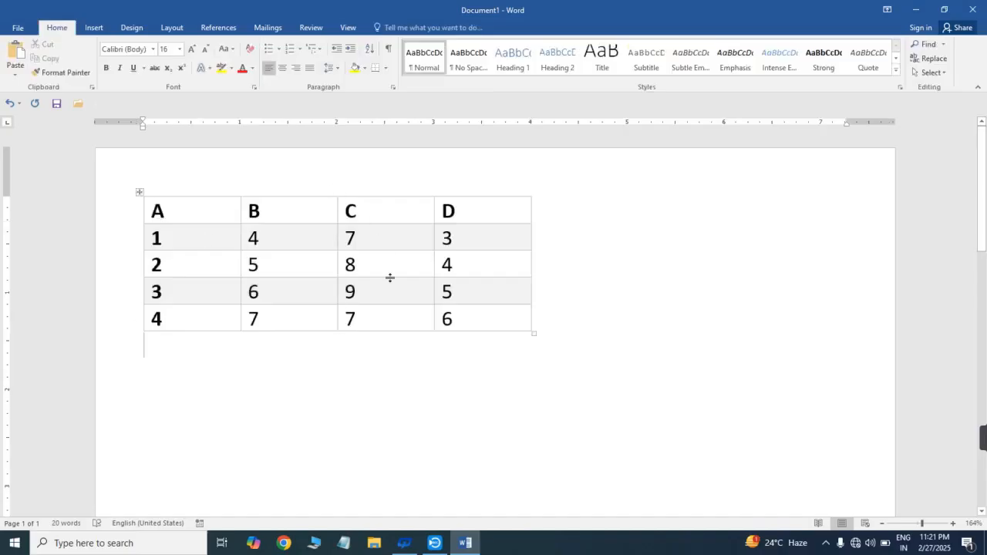
left_click_drag(154, 236, 375, 253)
left_click(154, 238)
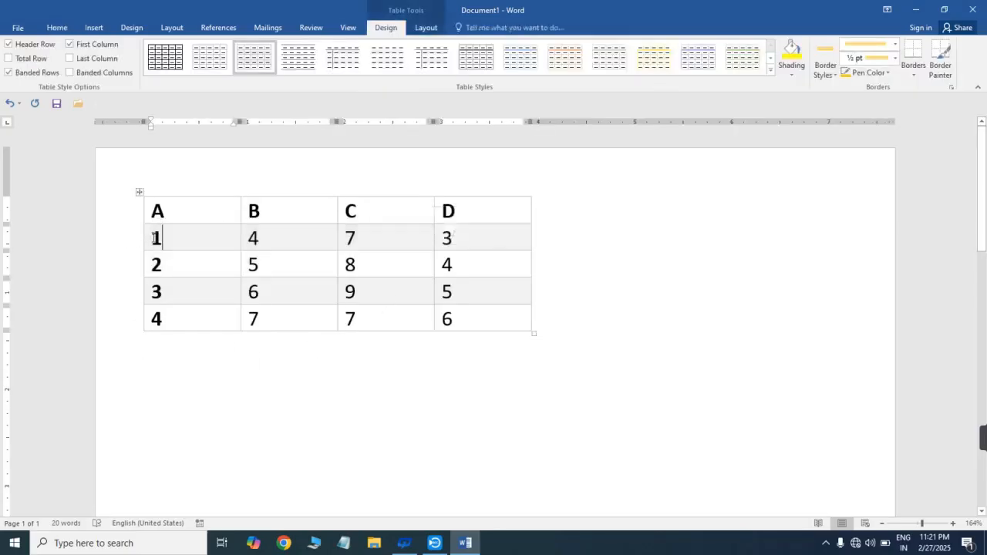
left_click_drag(155, 238, 370, 239)
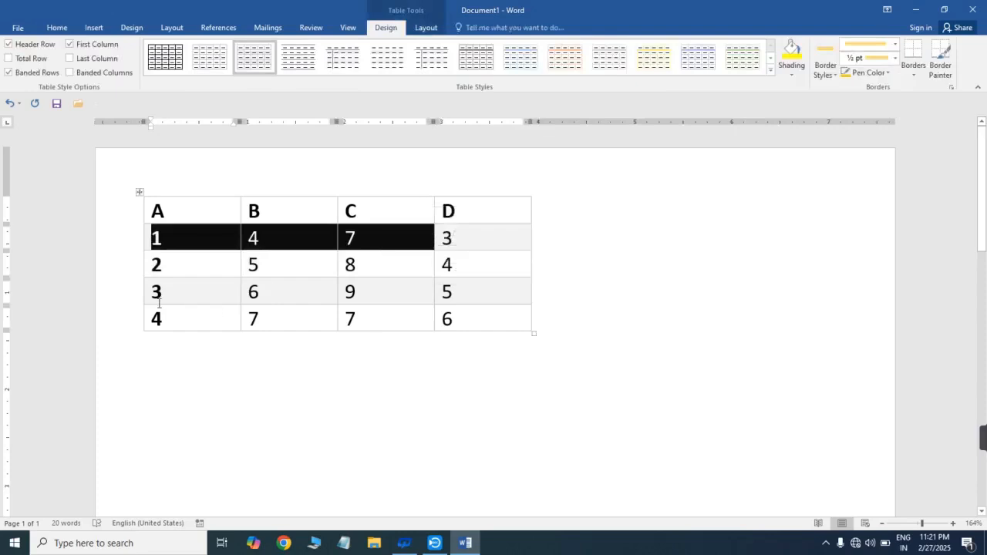
left_click_drag(153, 293, 463, 281)
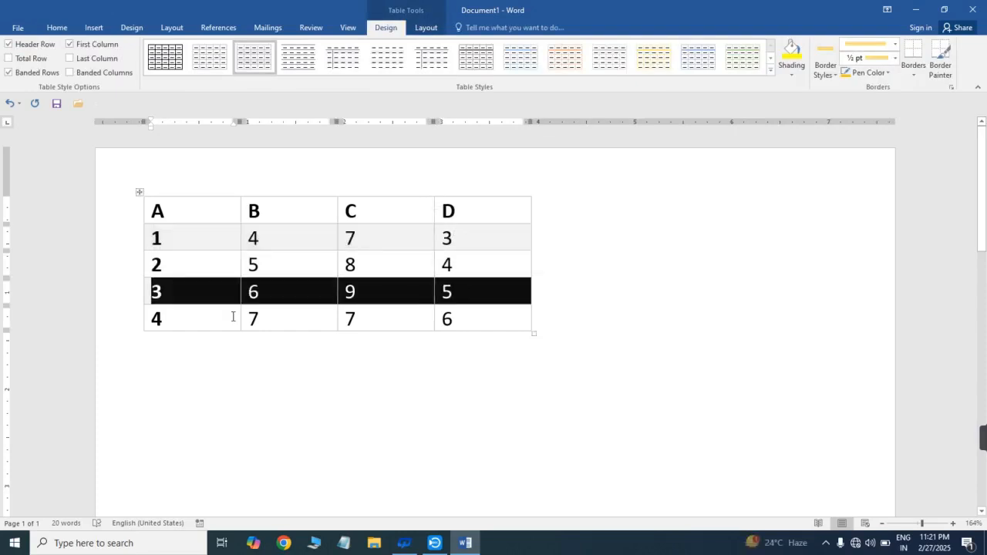
left_click(229, 363)
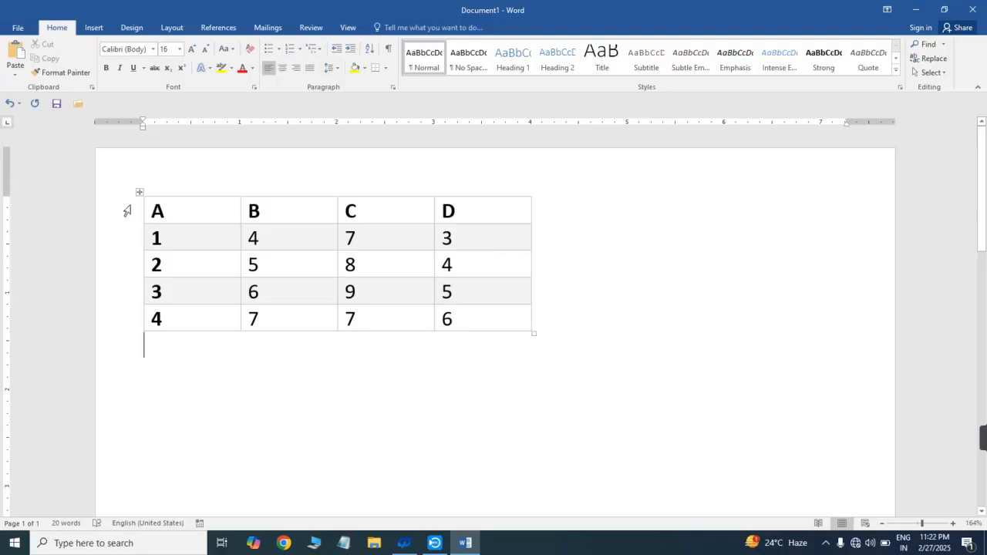
left_click(170, 212)
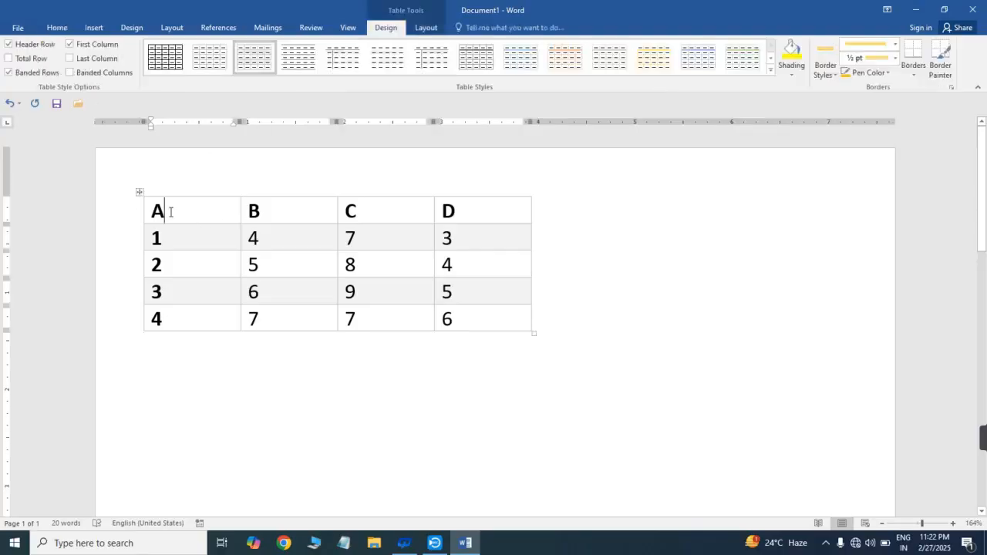
left_click_drag(147, 210, 467, 313)
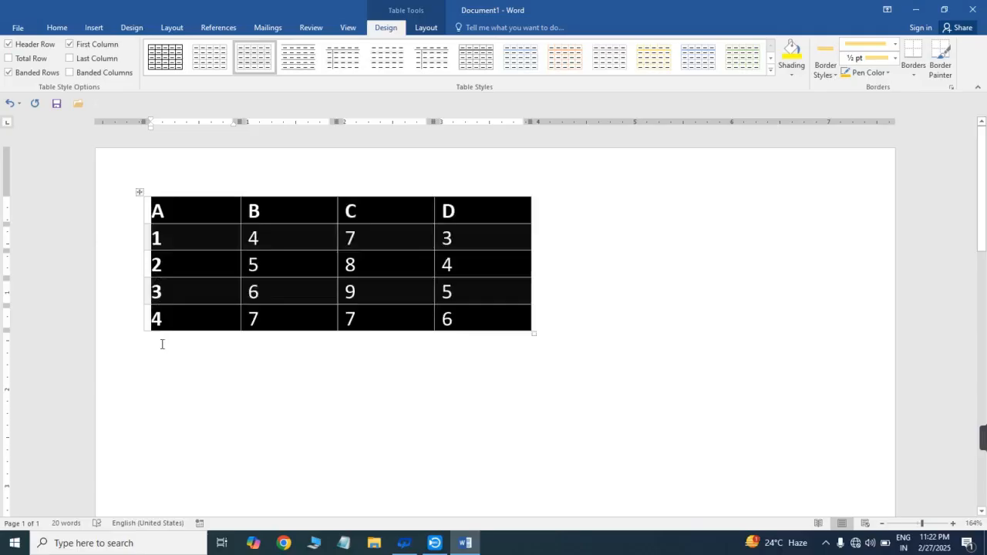
left_click(175, 215)
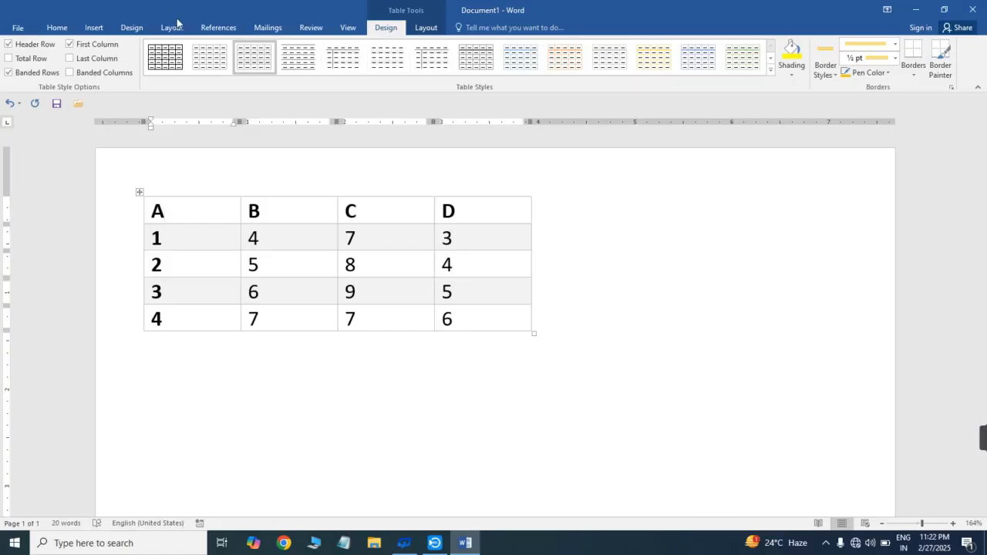
- Toggle the Header Row style option off and on, leaving the A–D headers bold
left_click(8, 45)
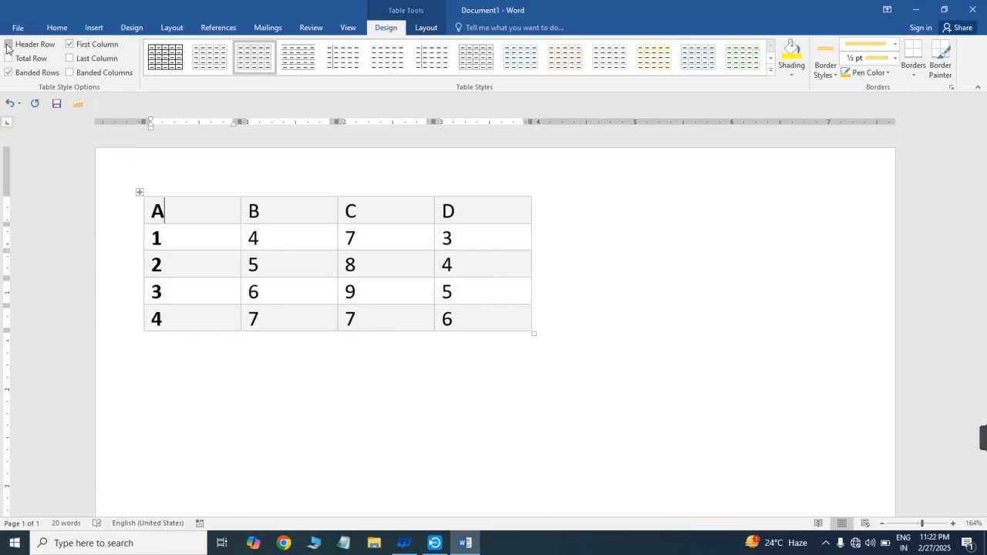
left_click(8, 44)
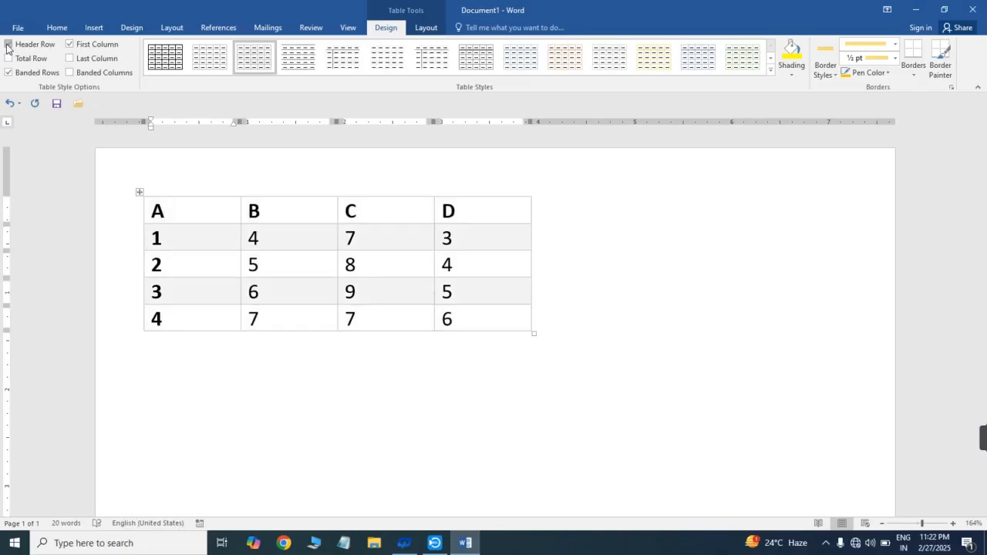
left_click(8, 45)
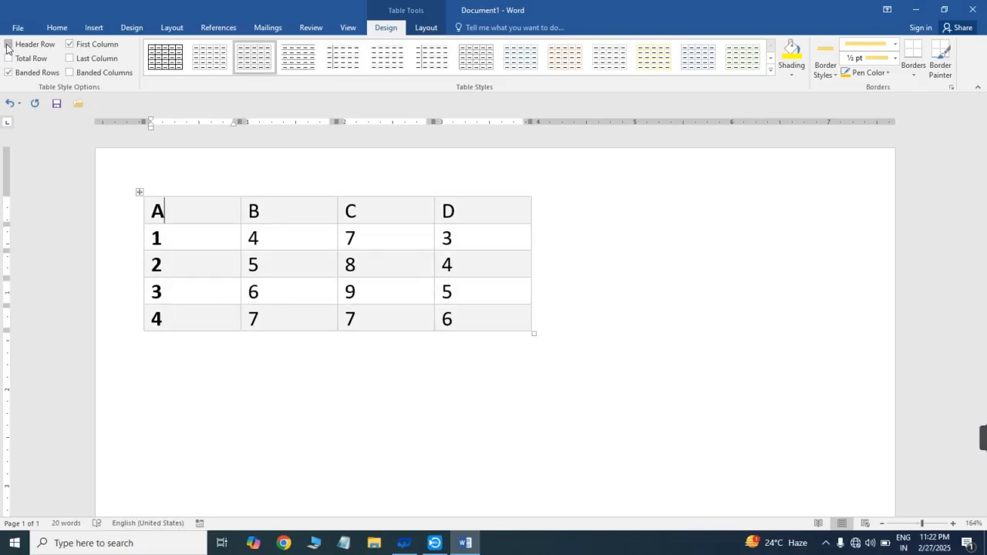
left_click(8, 45)
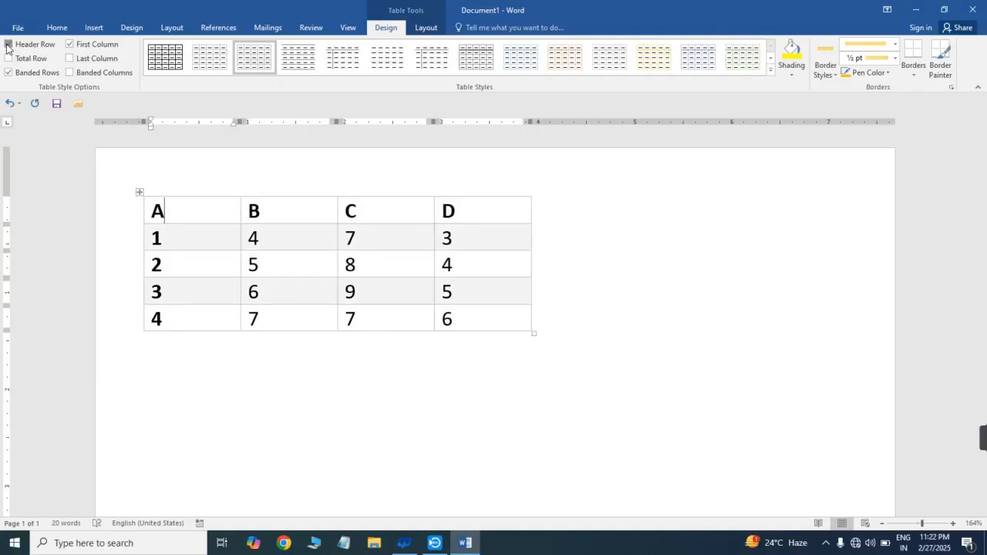
left_click(8, 45)
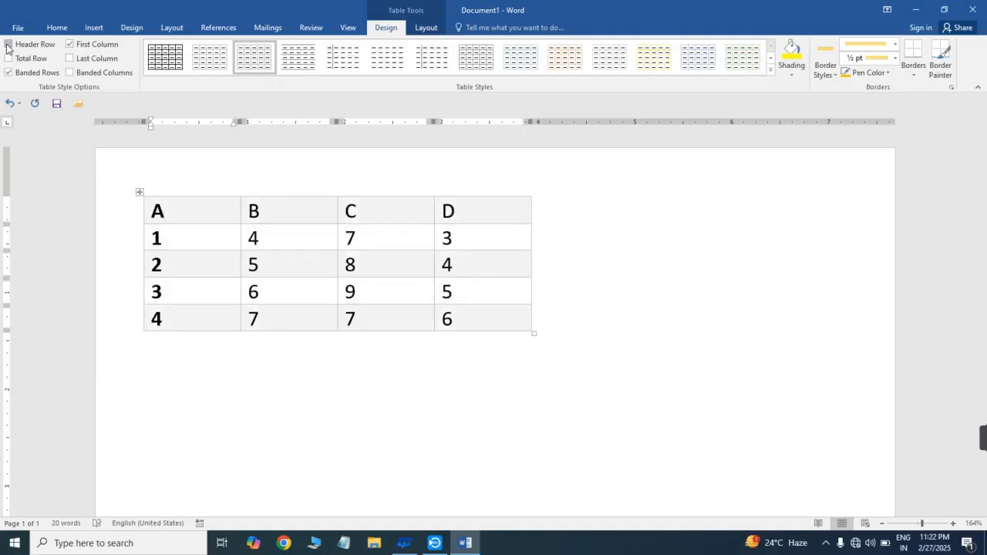
left_click(7, 44)
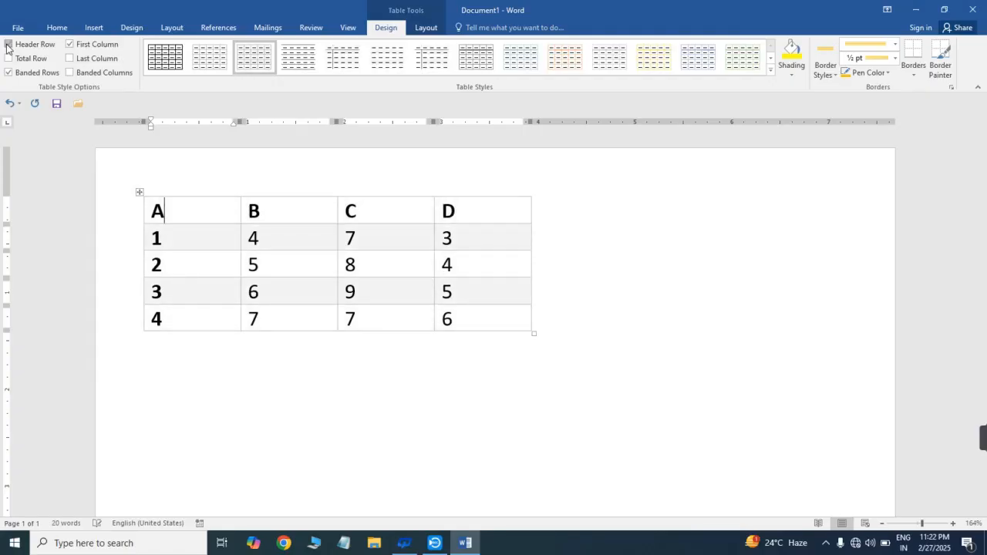
left_click(8, 45)
left_click(8, 45)
- Toggle the First Column option, ending with column A's numbers bold
left_click(69, 44)
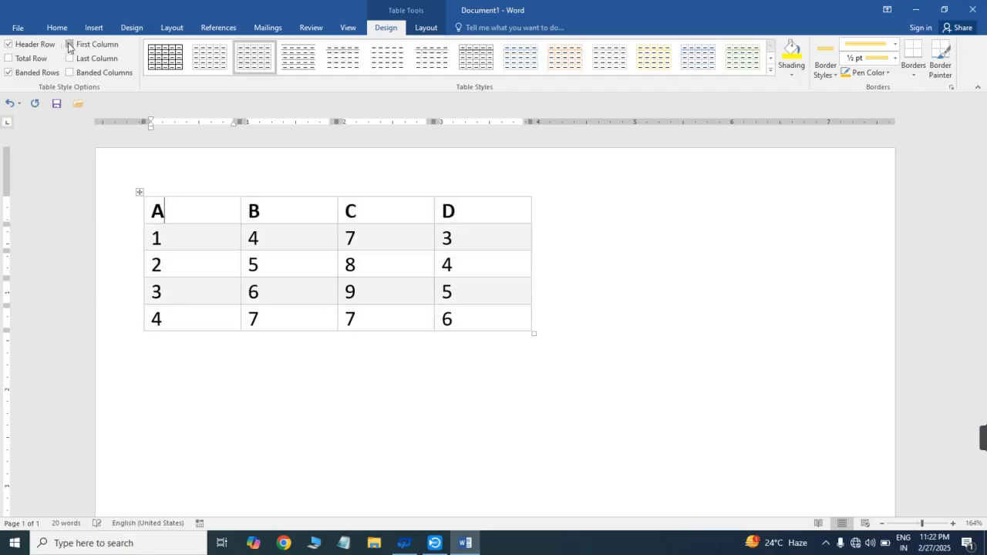
left_click(69, 45)
left_click(69, 45)
left_click(70, 45)
left_click(69, 45)
left_click(69, 44)
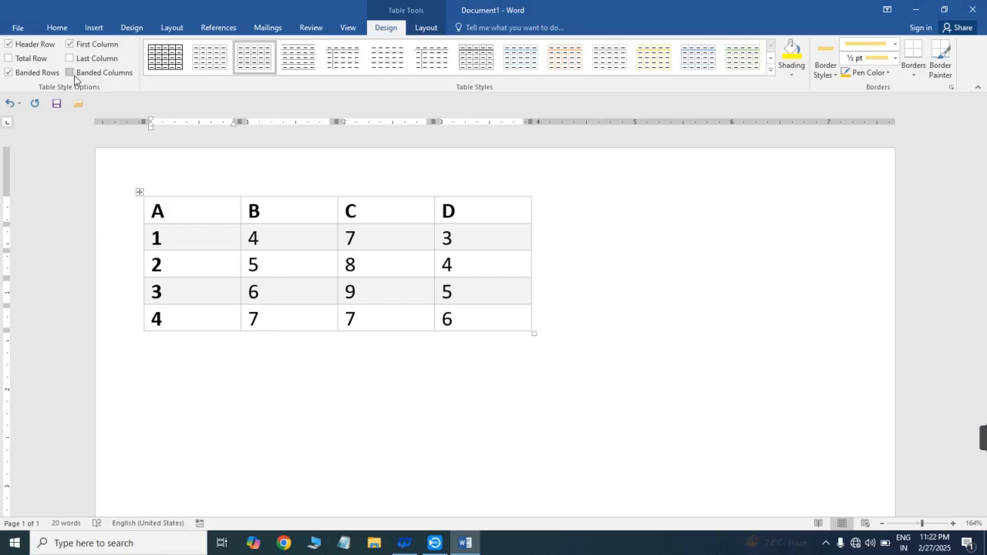
- Turn on Last Column to bold column D, and keep grey Banded Rows checked
left_click(69, 59)
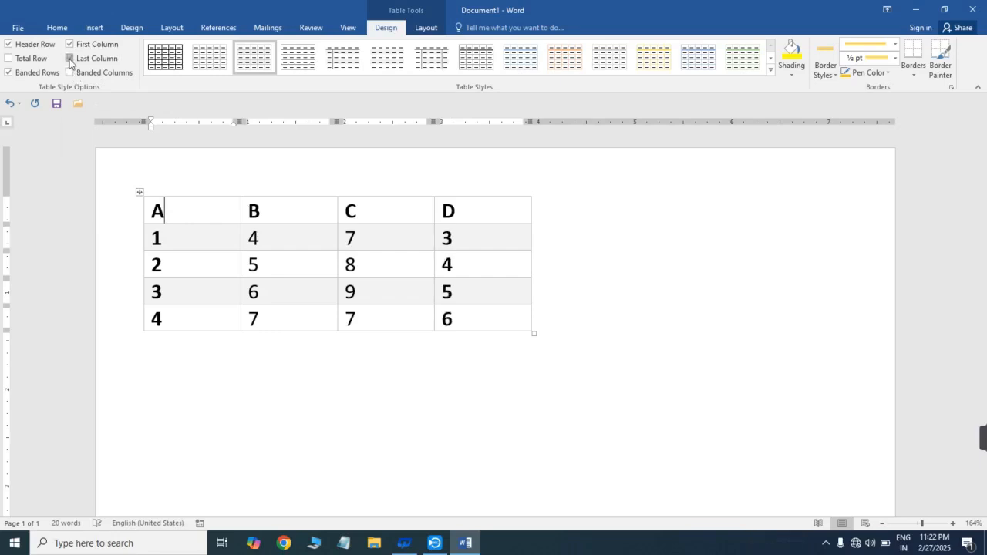
left_click(70, 59)
left_click(69, 60)
left_click(69, 59)
left_click(10, 73)
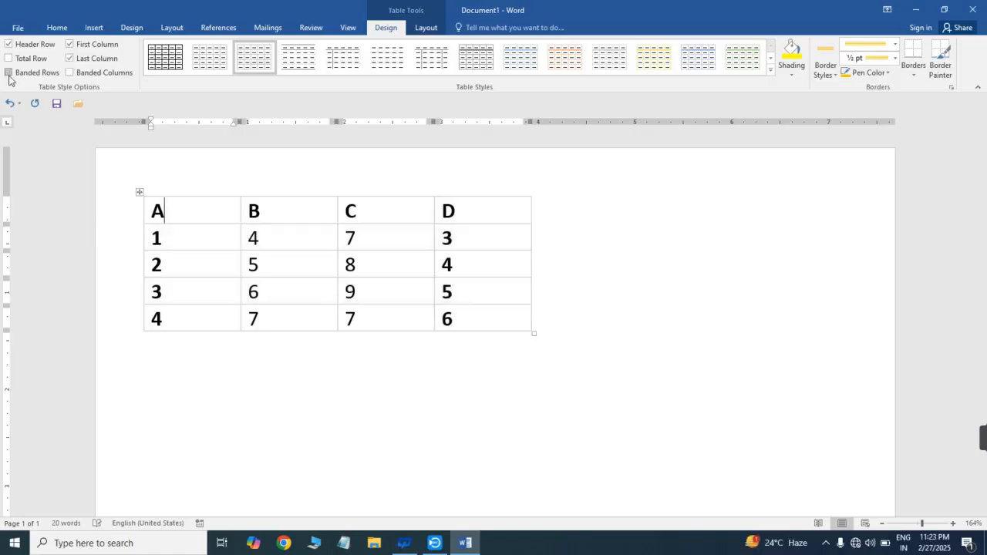
left_click(9, 72)
left_click(9, 73)
left_click(9, 76)
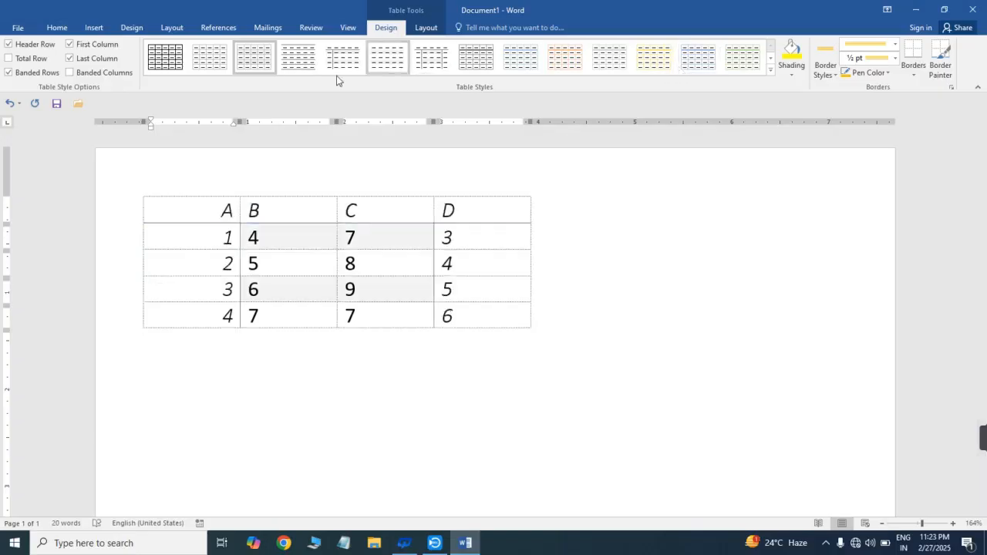
left_click(769, 69)
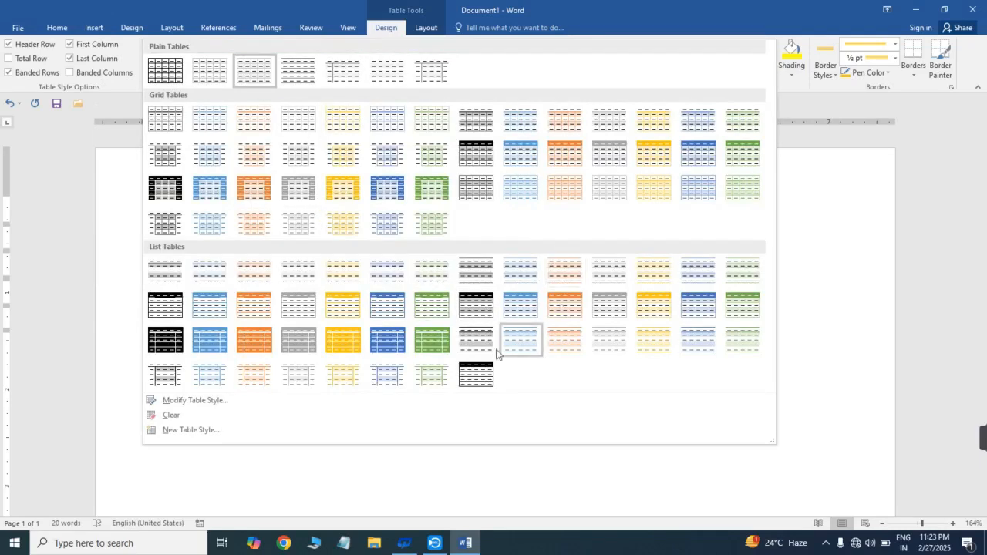
left_click(820, 224)
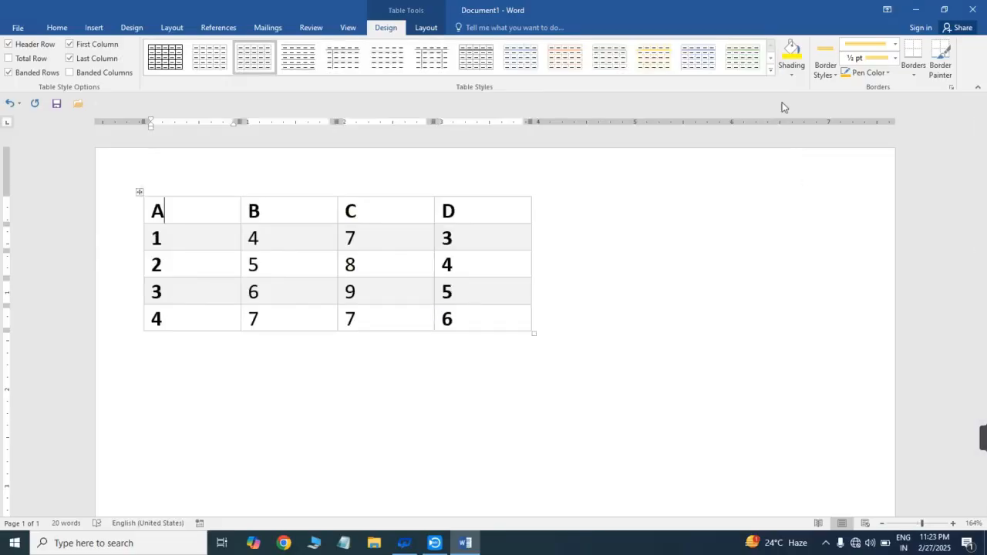